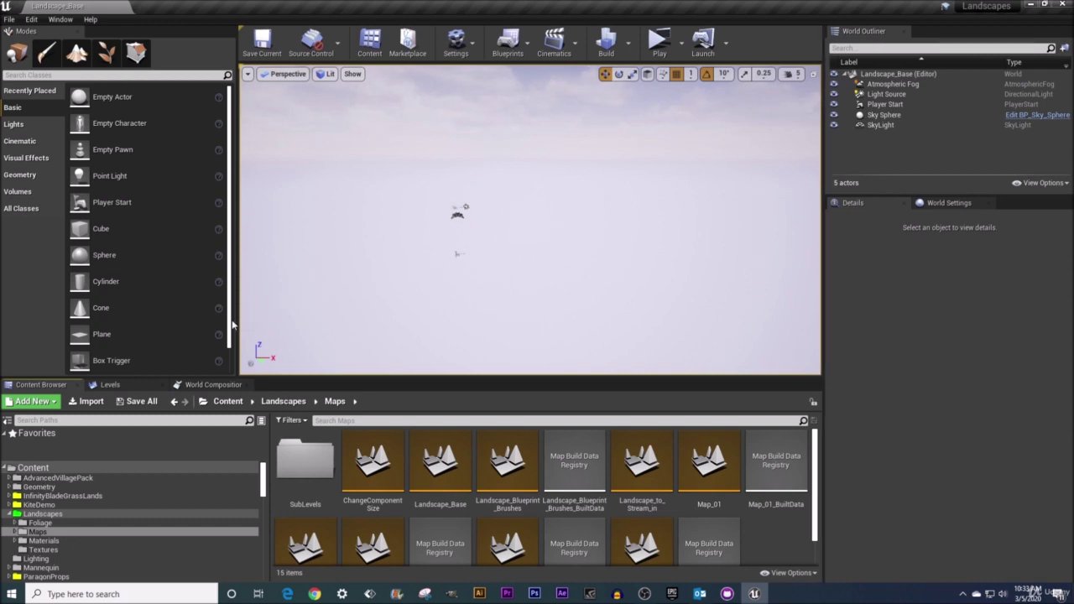
- Load the Landscape_x00_y00 sublevel from the levels list
click(127, 387)
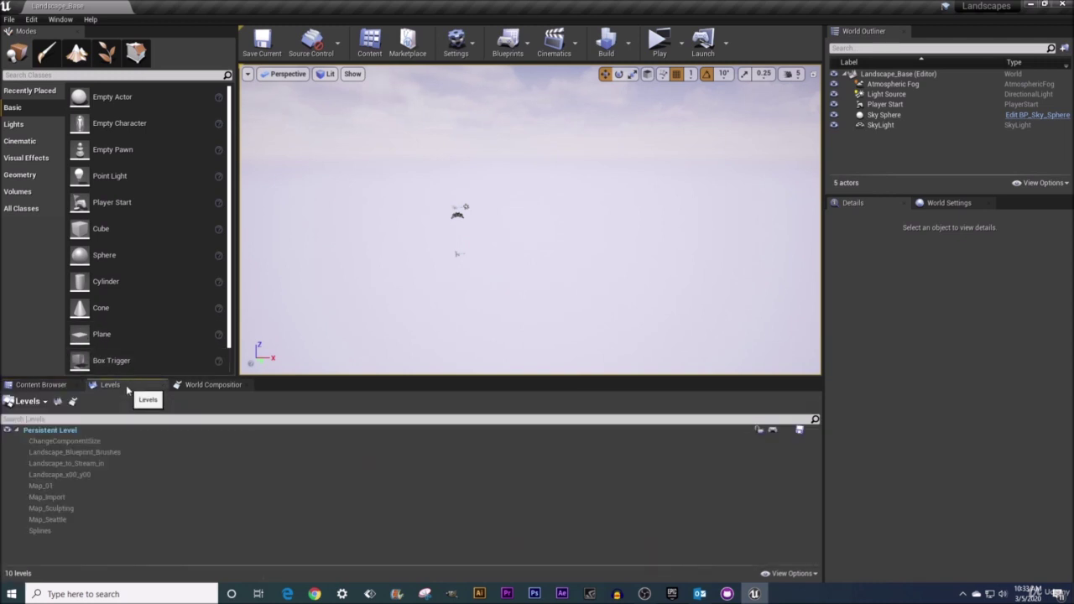
click(59, 18)
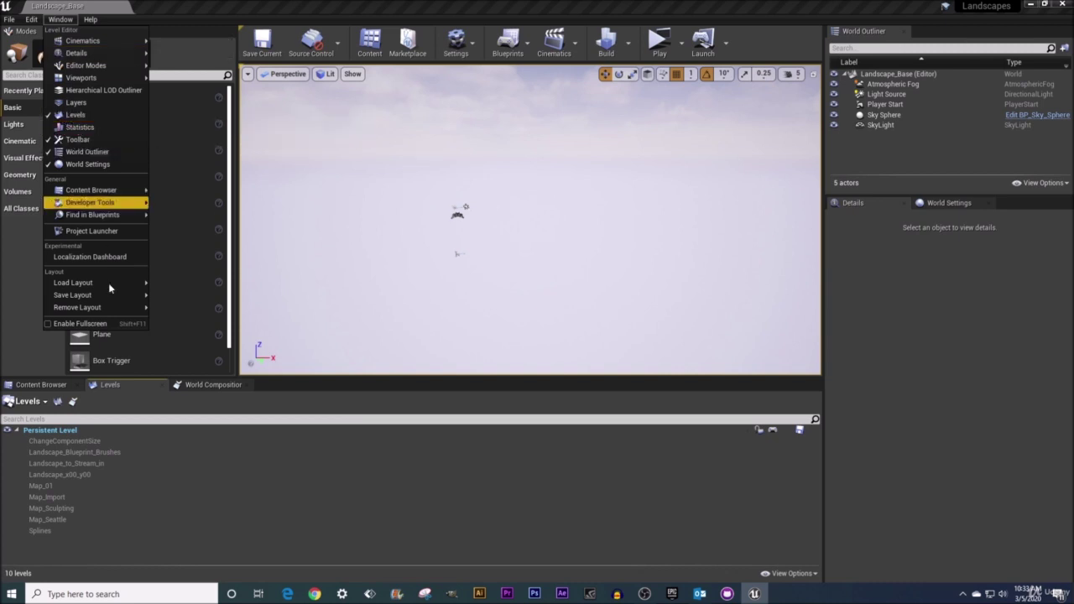
click(123, 386)
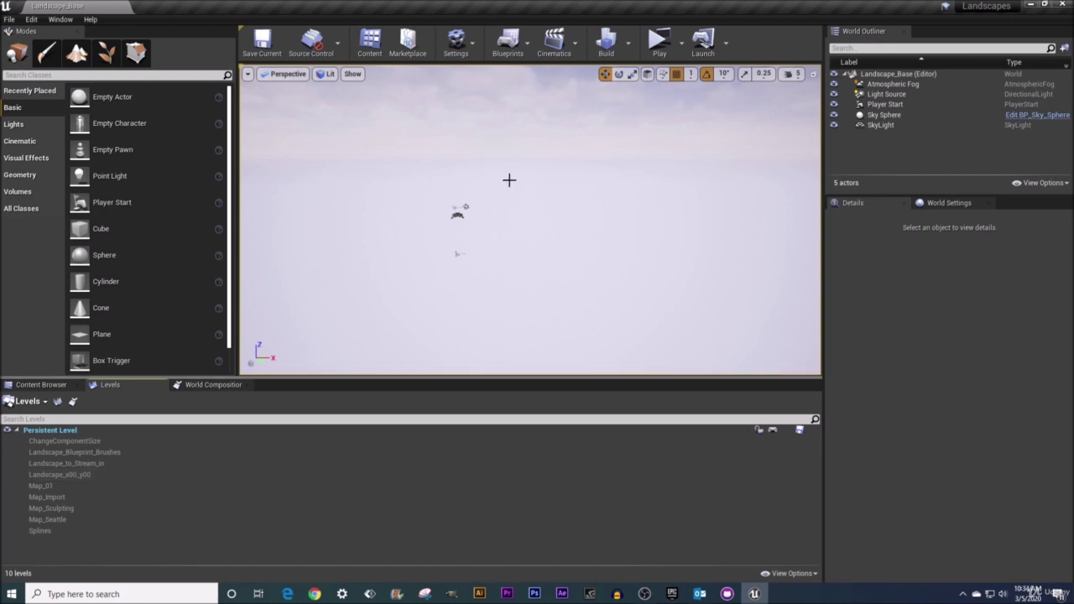
right_click(94, 476)
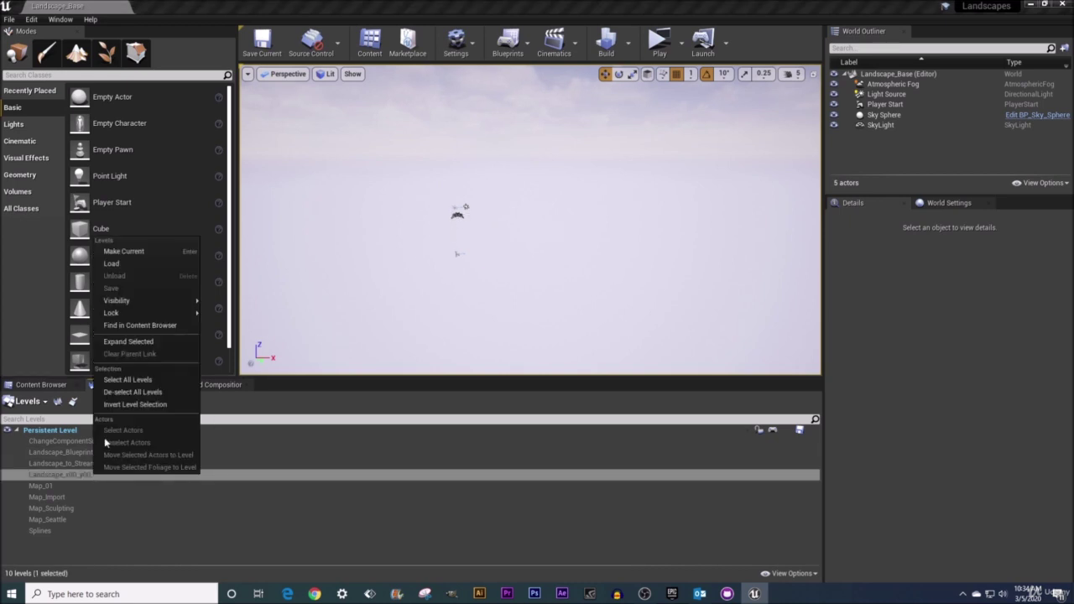
click(116, 264)
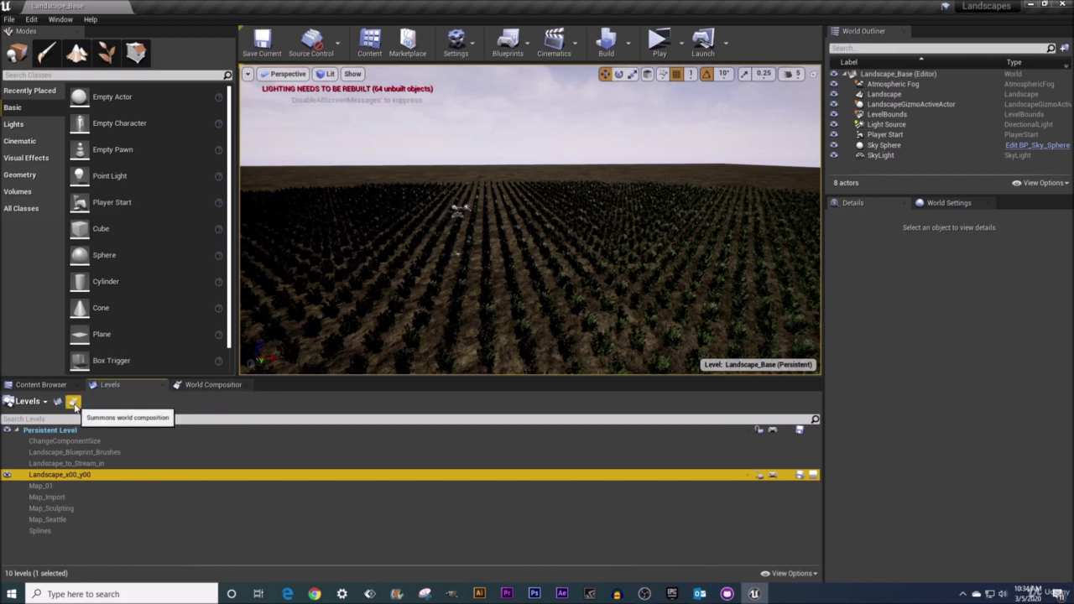
- Open the World Composition view, enlarge its map area and centre the landscape tile in it
click(73, 403)
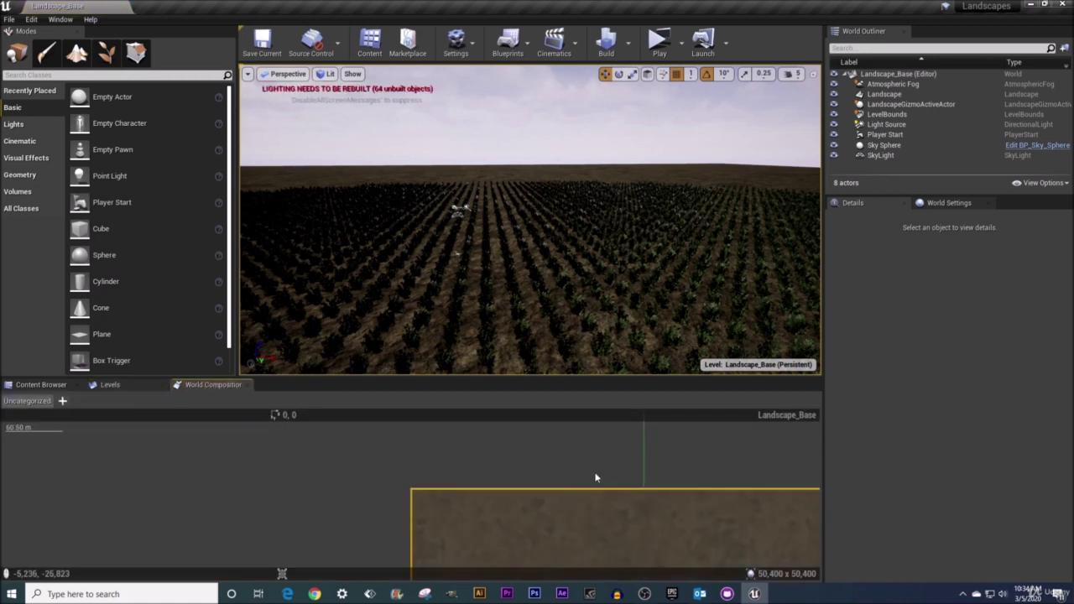
scroll(593, 472, down, 4)
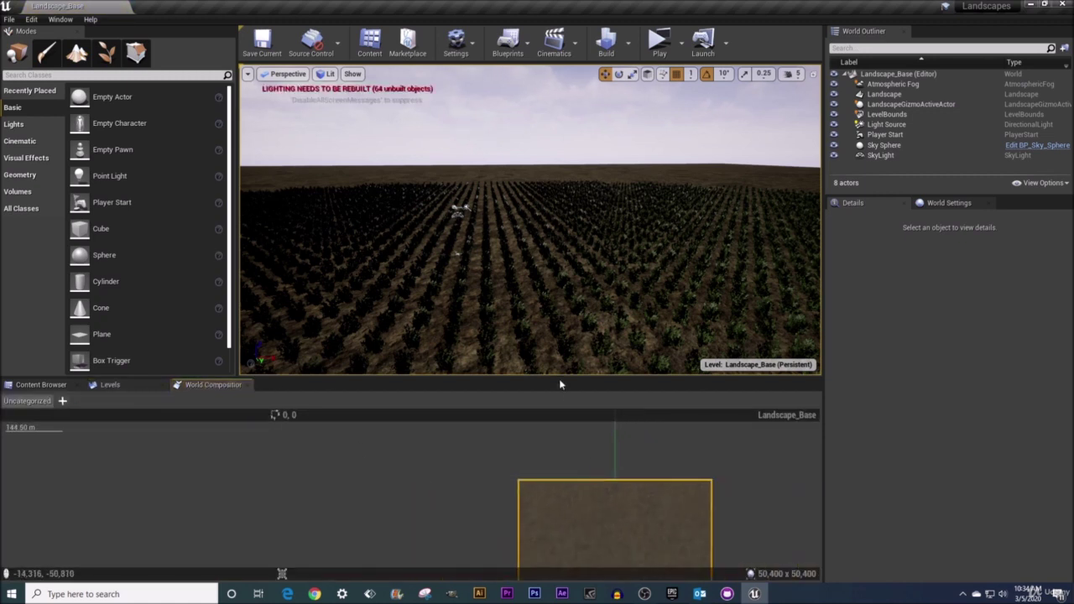
drag(559, 380, 565, 274)
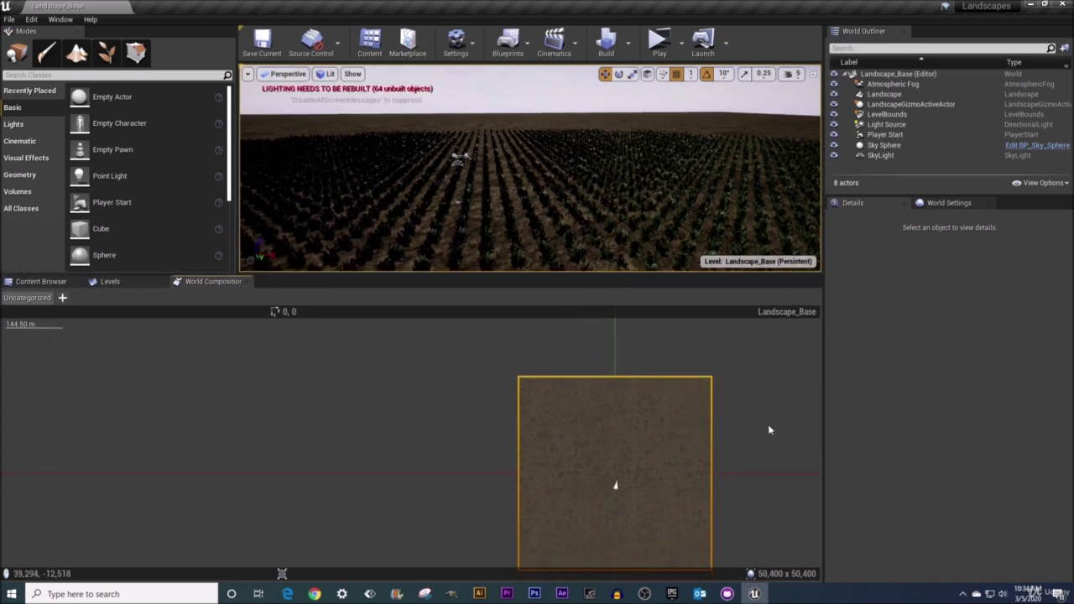
right_drag(768, 426, 562, 401)
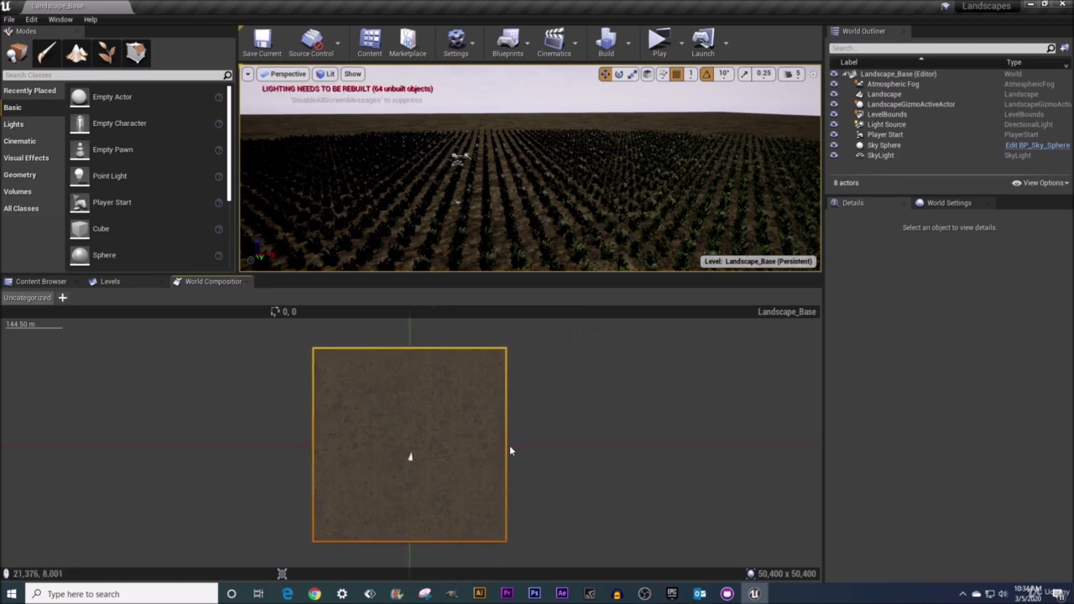
- Inspect the Landscape_x00_y00 tile's details and practise selecting and deselecting it in the world map
mouse_move(408, 406)
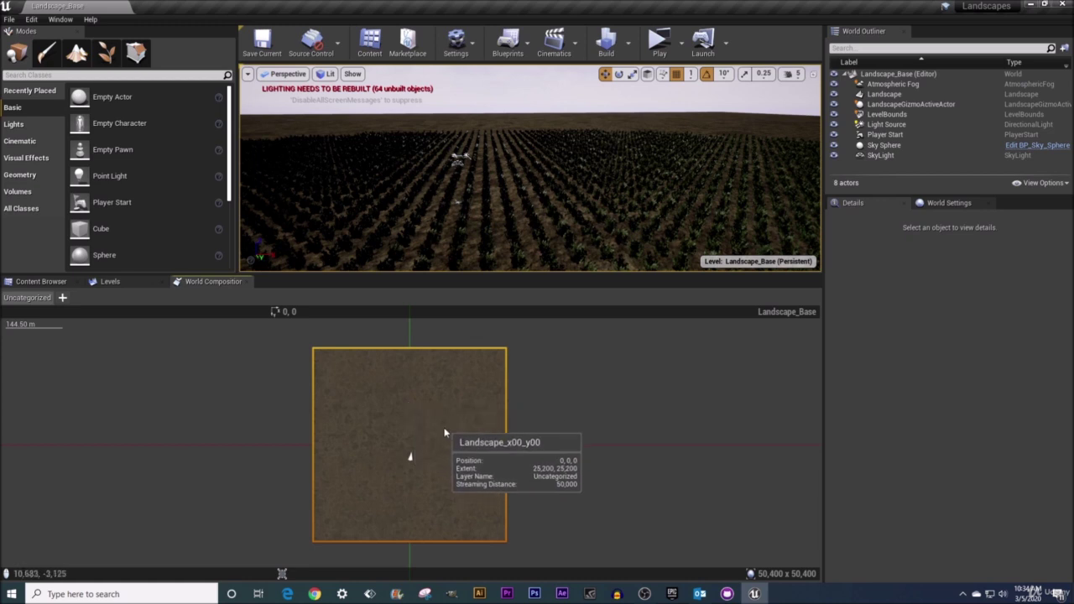
scroll(506, 426, down, 1)
scroll(506, 427, down, 4)
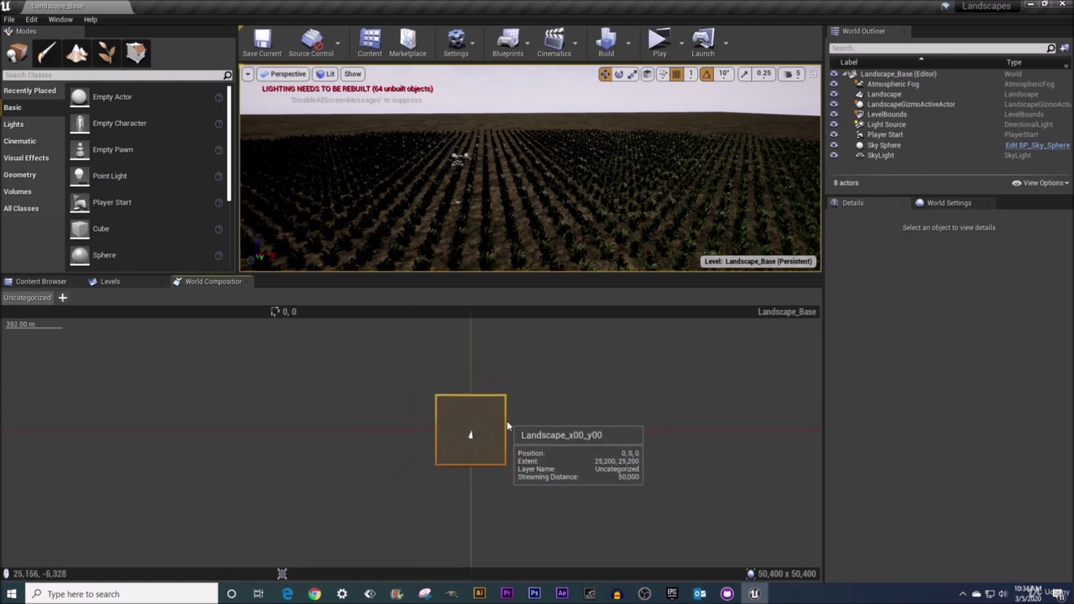
scroll(506, 426, up, 2)
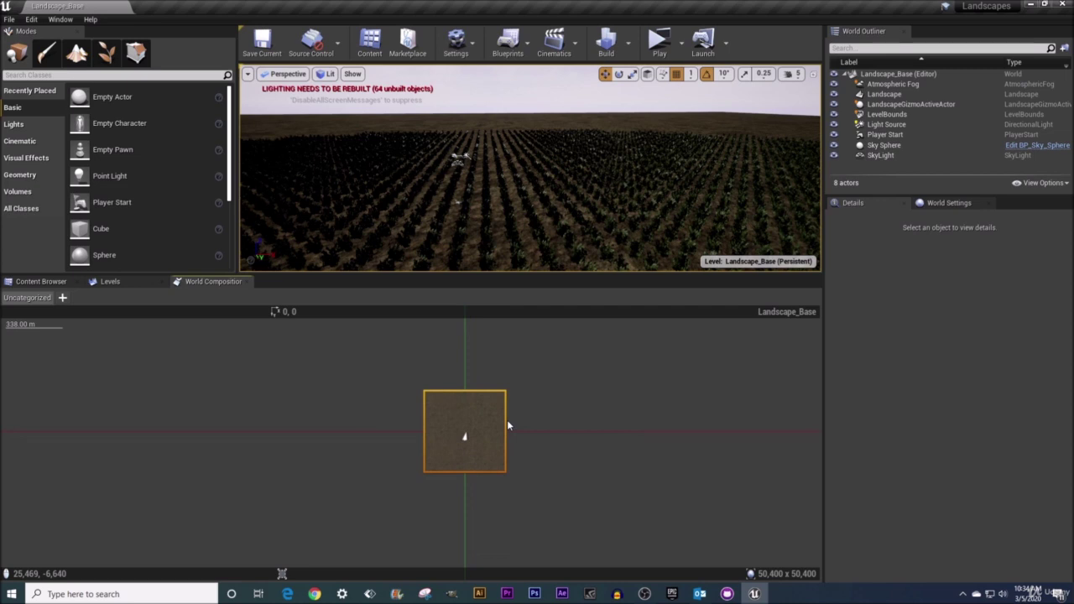
click(580, 379)
click(486, 419)
click(629, 367)
click(484, 416)
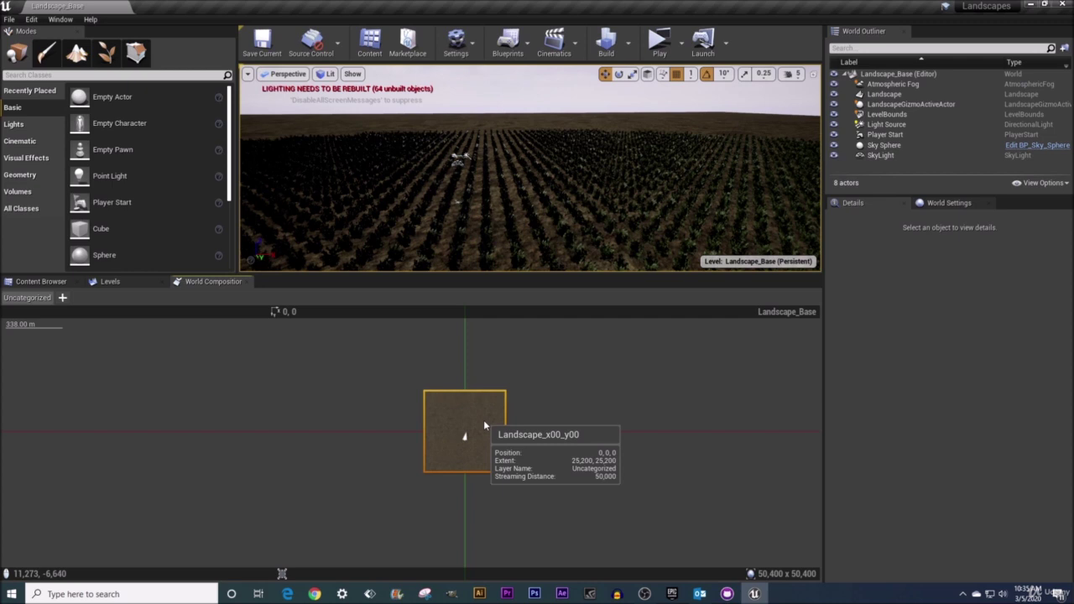
drag(585, 397, 703, 513)
click(495, 432)
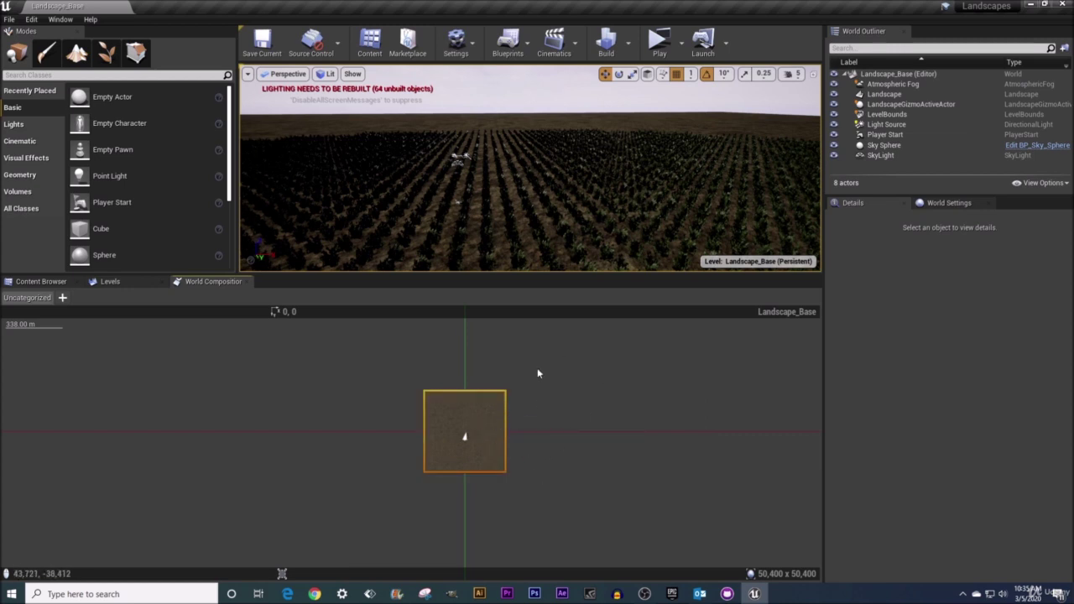
drag(527, 352, 732, 525)
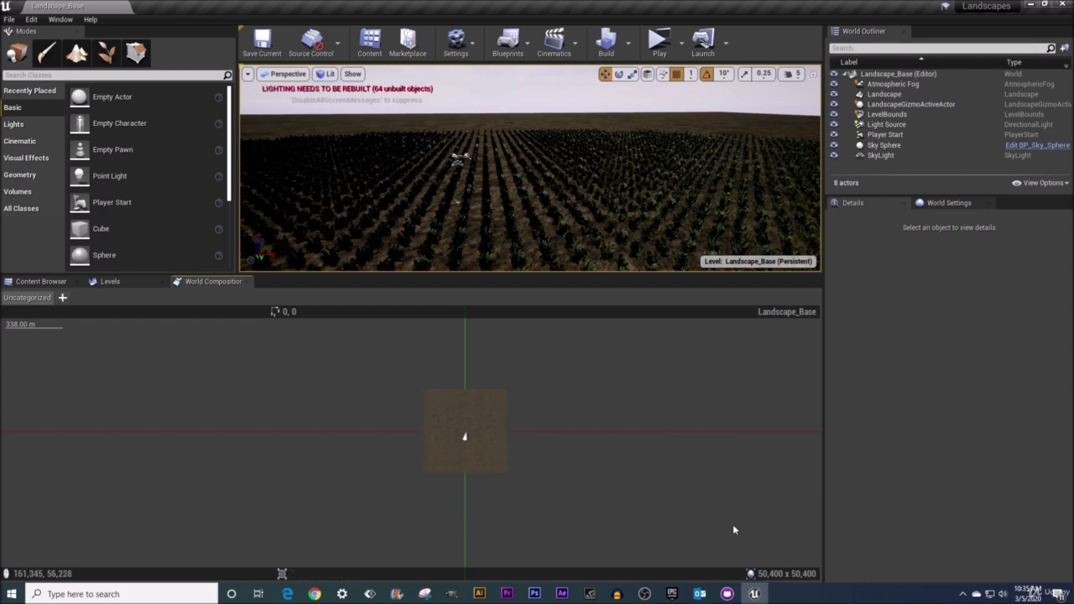
- Review the options for the empty map area and the landscape tile, including the directions for adding an adjacent landscape level
right_click(579, 408)
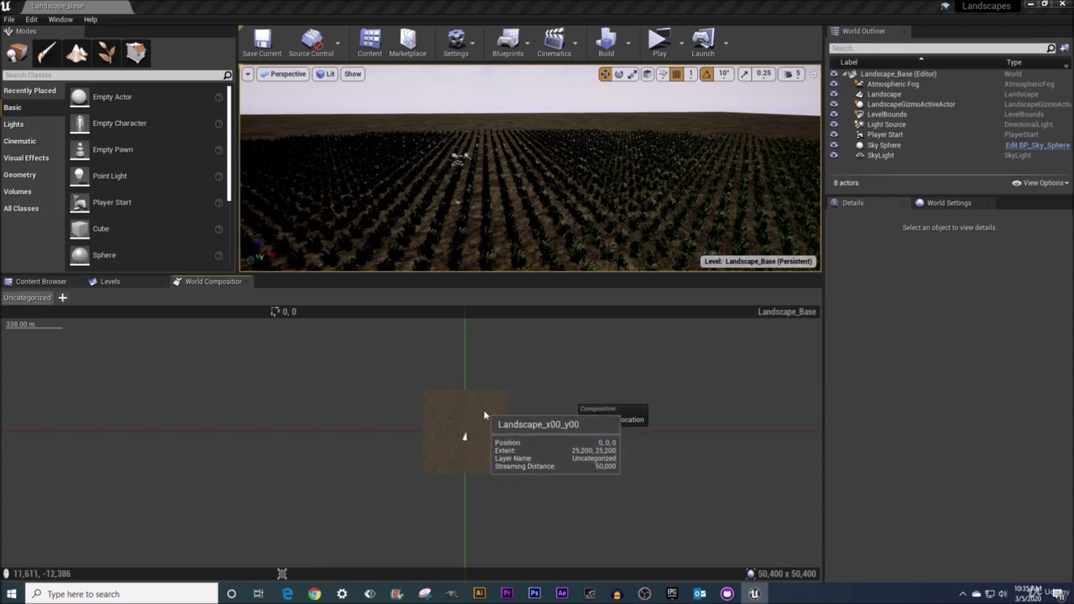
click(595, 380)
right_click(596, 380)
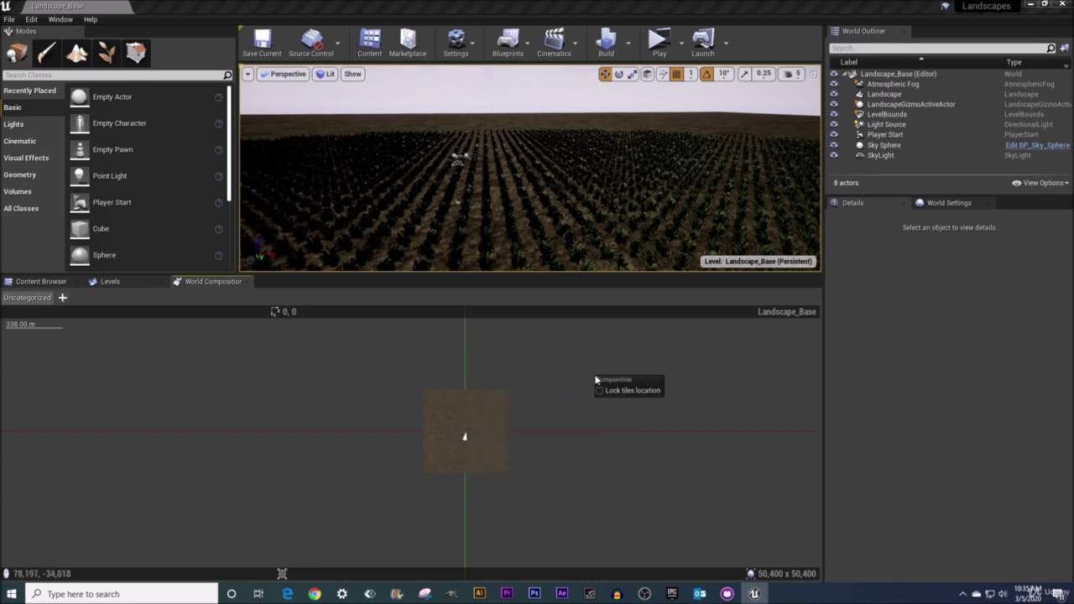
right_click(489, 419)
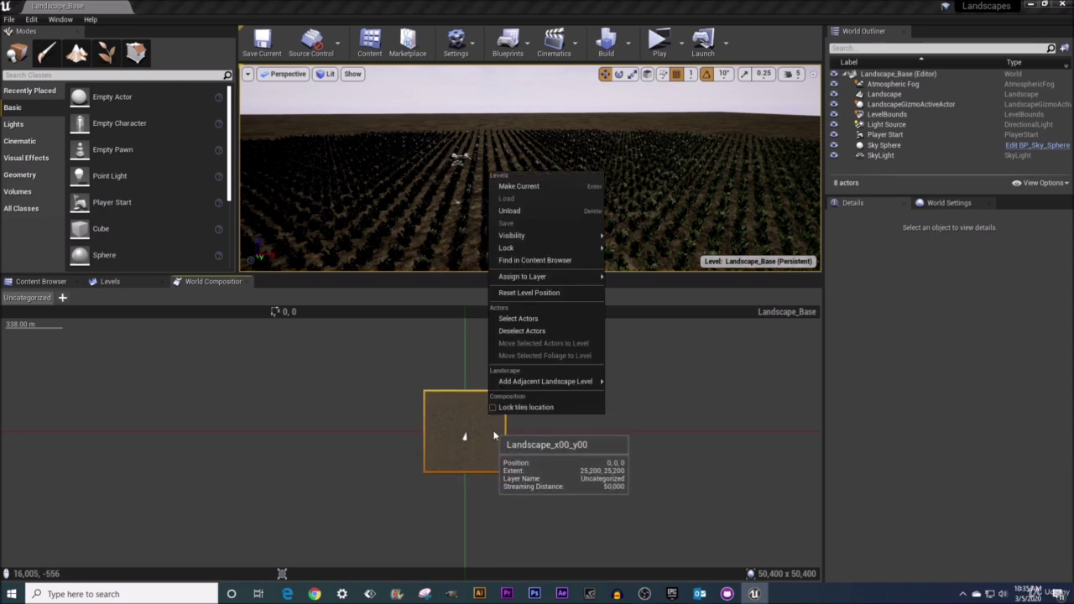
mouse_move(546, 381)
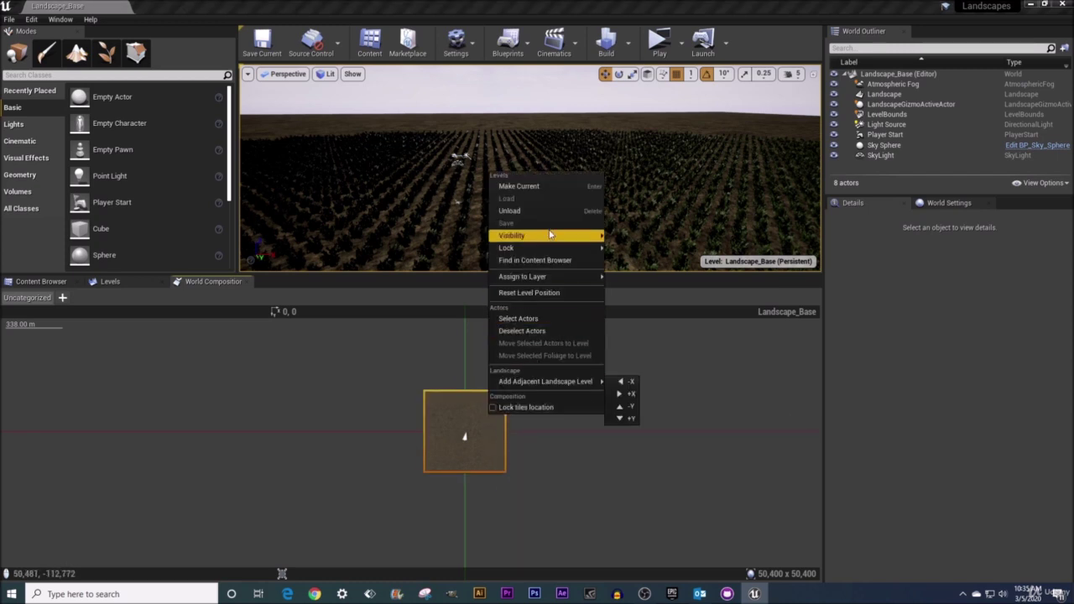
click(542, 464)
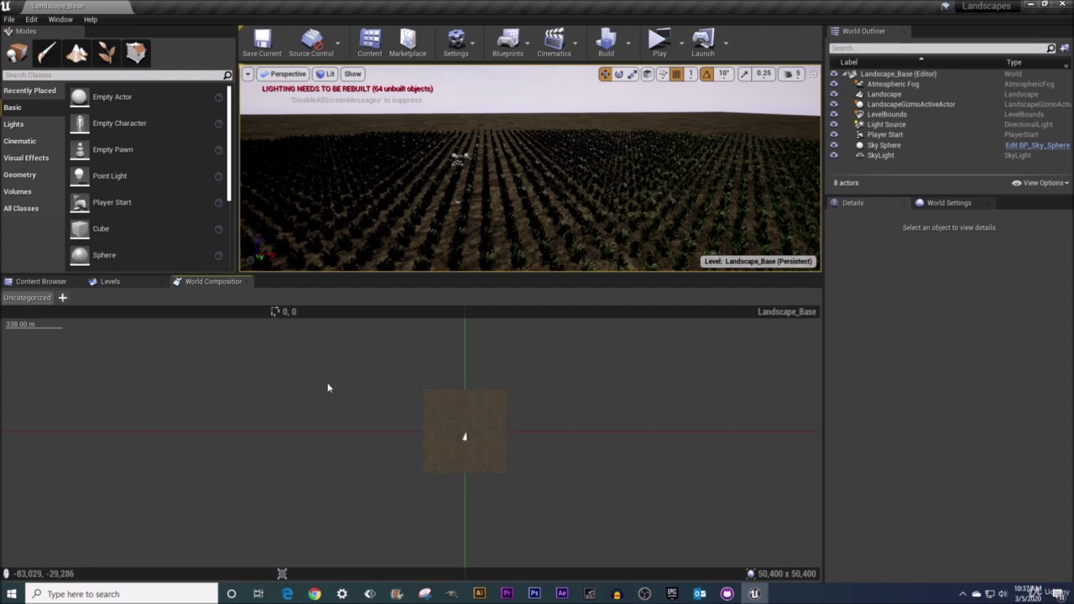
- Check the streaming distance of the Uncategorized layer
click(36, 298)
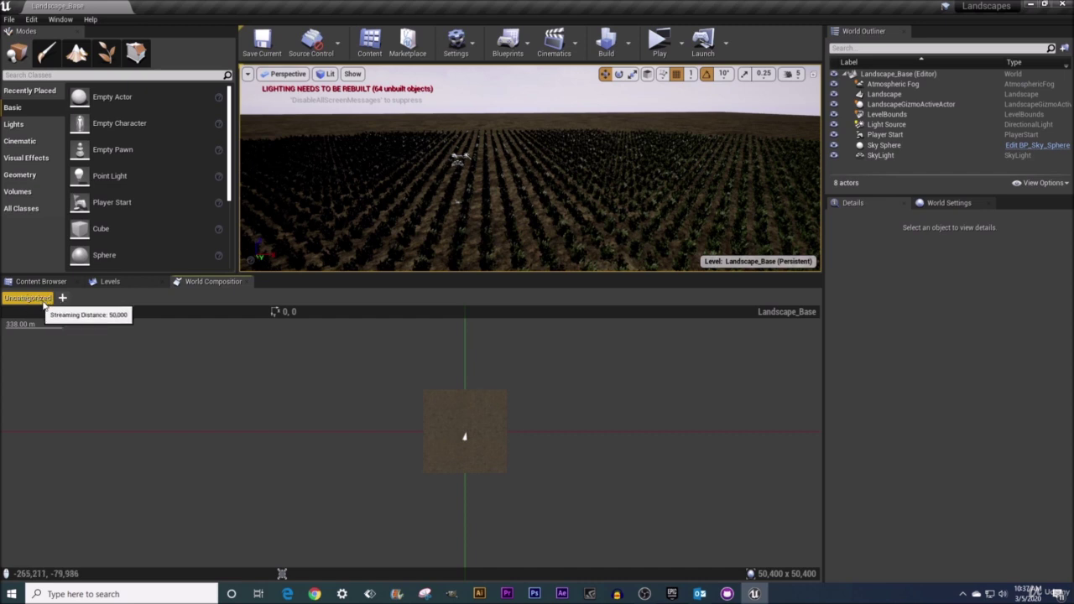
click(36, 302)
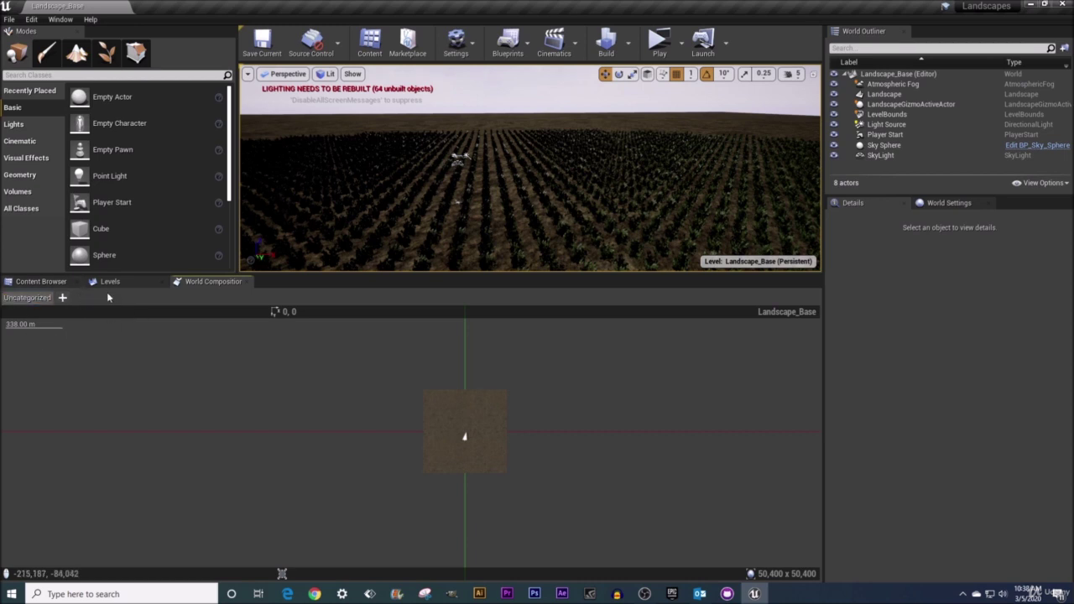
click(52, 298)
- Examine the world map's scale indicator and world boundary at several zoom levels
scroll(150, 374, down, 3)
scroll(150, 374, up, 2)
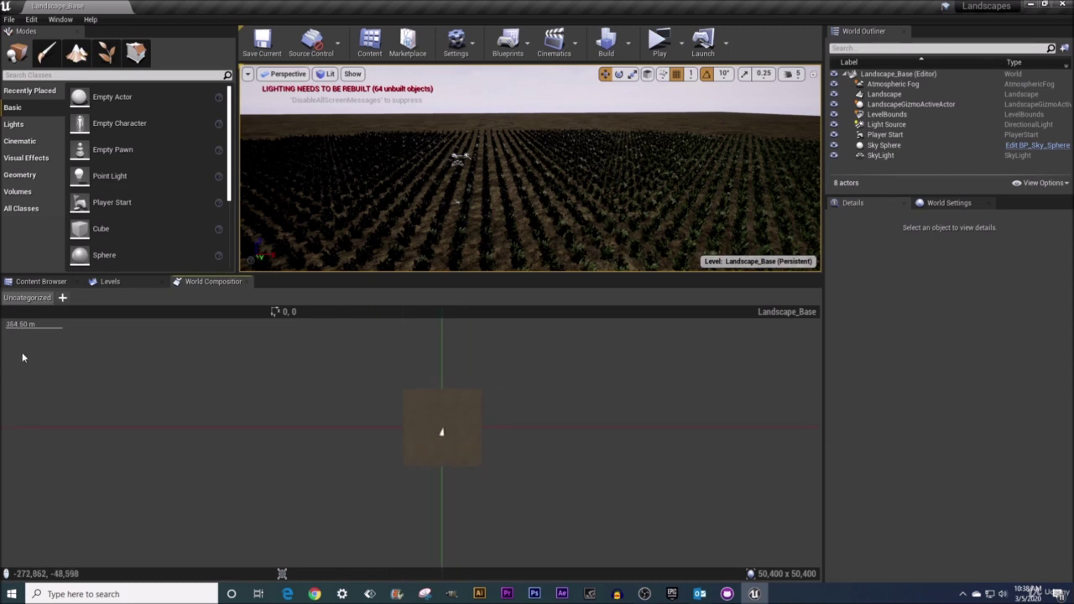
scroll(295, 409, down, 3)
scroll(295, 411, down, 5)
scroll(229, 410, down, 1)
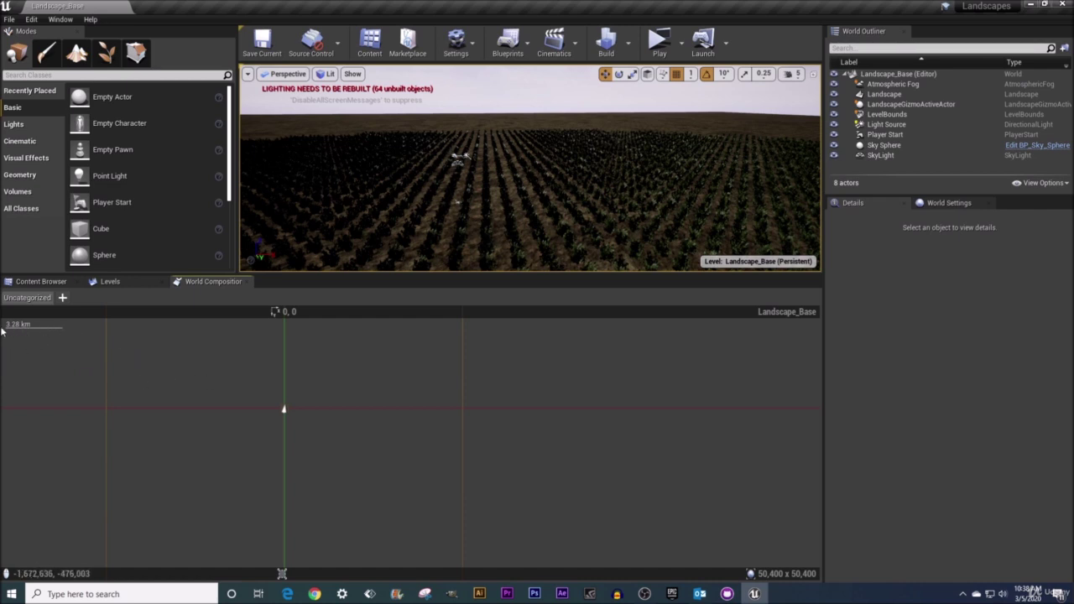
scroll(24, 329, up, 3)
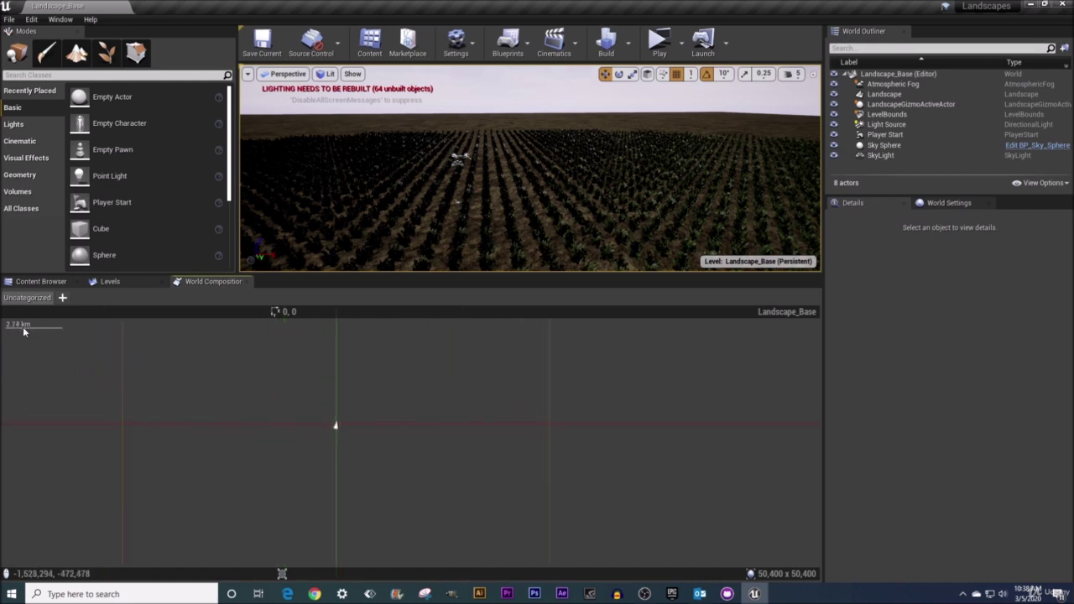
scroll(24, 329, up, 1)
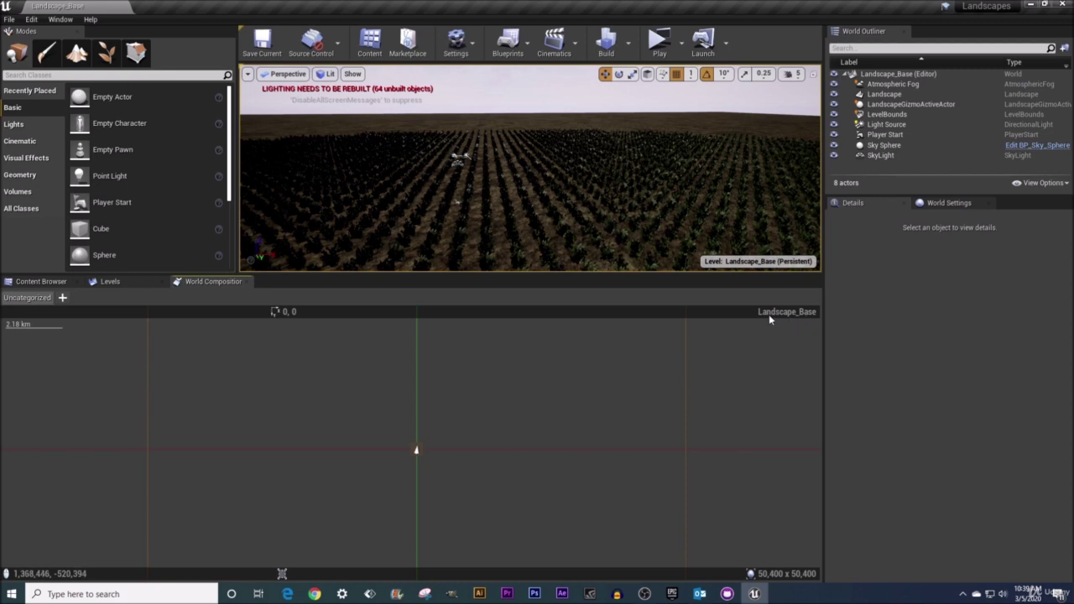
- Make Landscape_x00_y00 the current level and clear the tile selection in the World Composition map
click(133, 288)
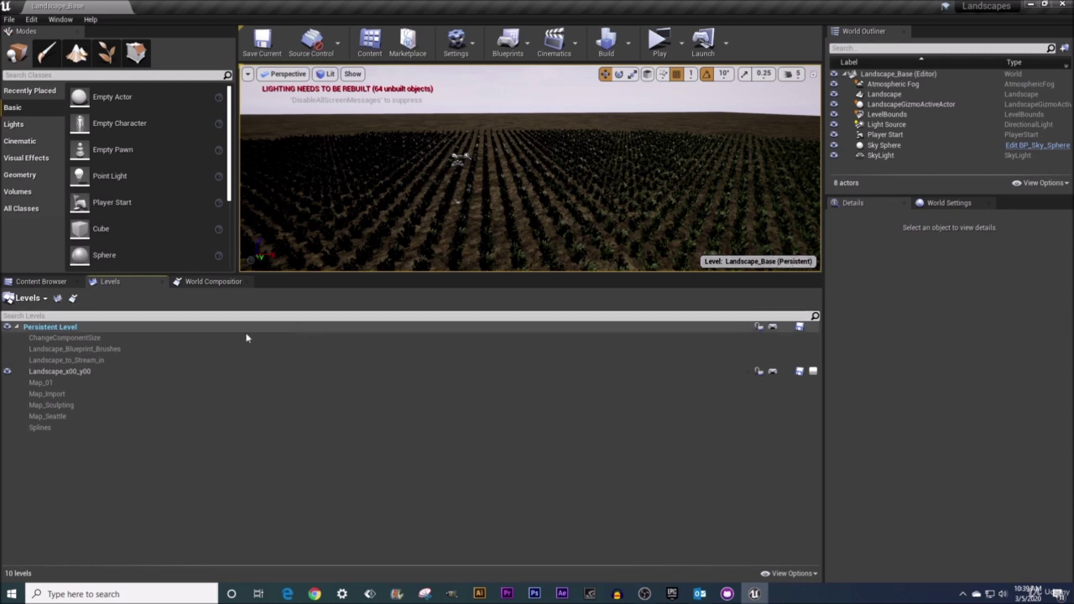
right_click(77, 376)
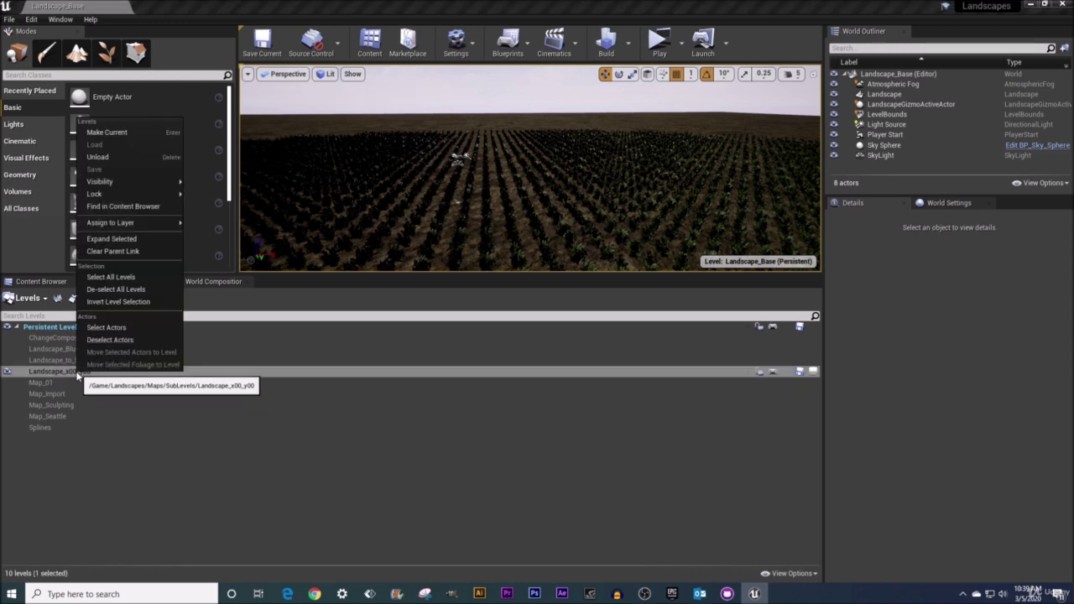
click(107, 132)
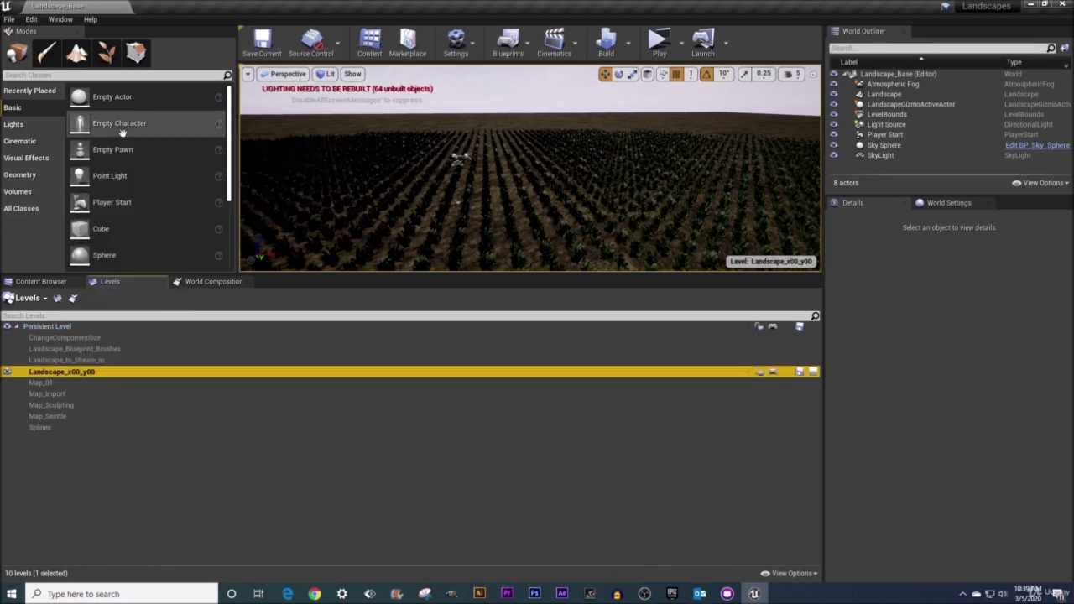
click(204, 282)
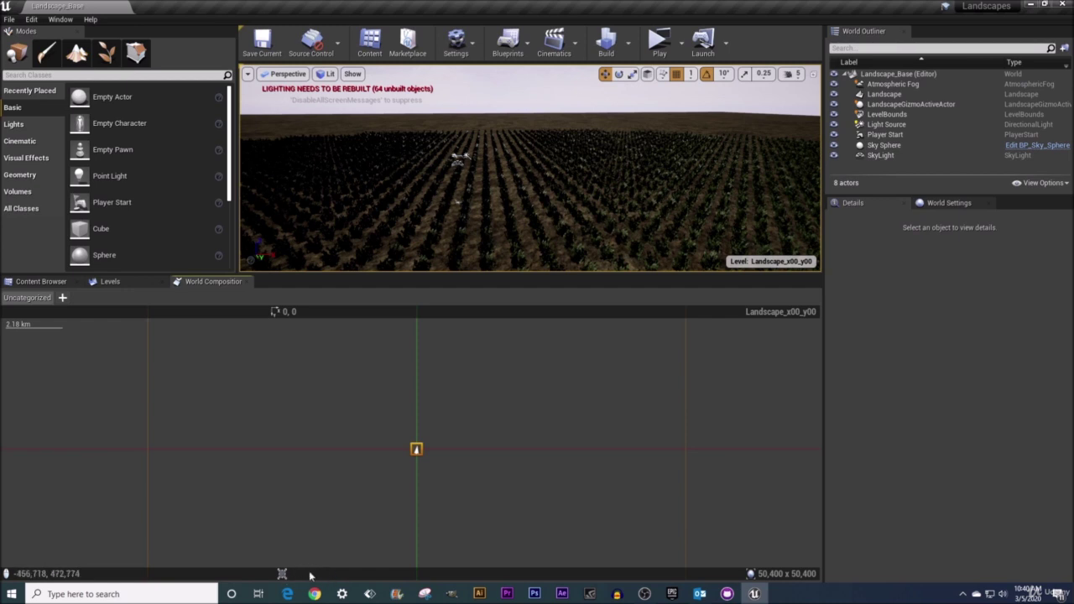
drag(271, 390, 251, 488)
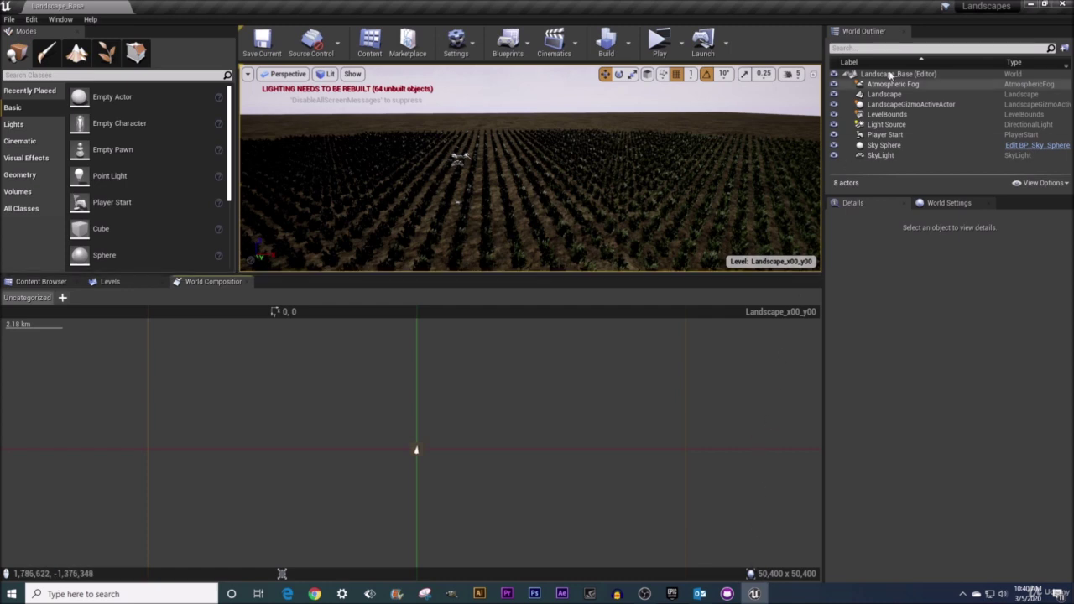
- Select the LevelBounds actor and examine its properties alongside the Landscape_x00_y00 tile and the world boundary
click(897, 115)
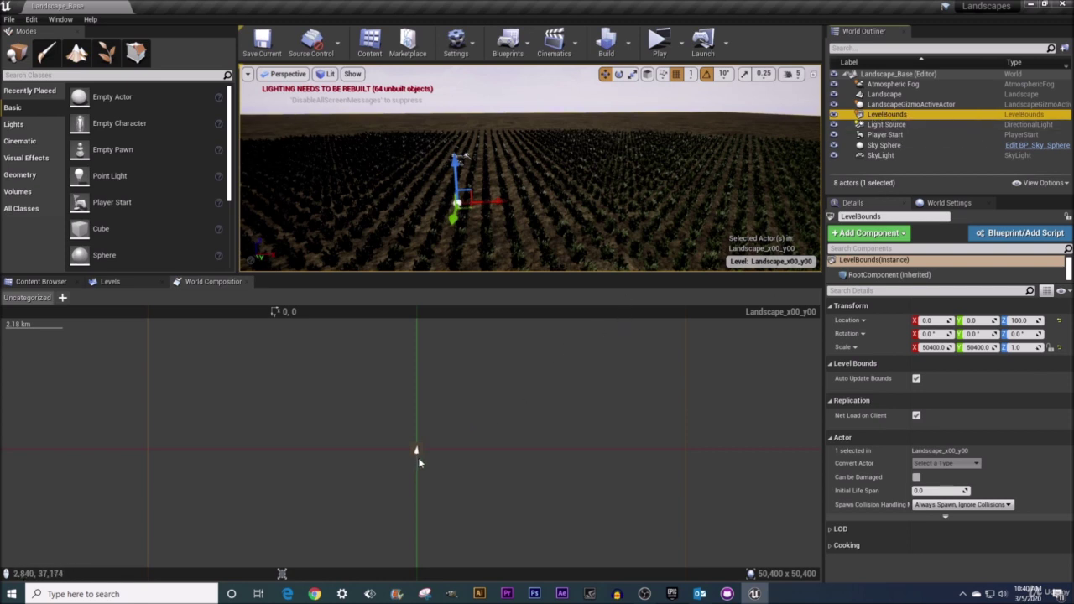
scroll(418, 457, up, 3)
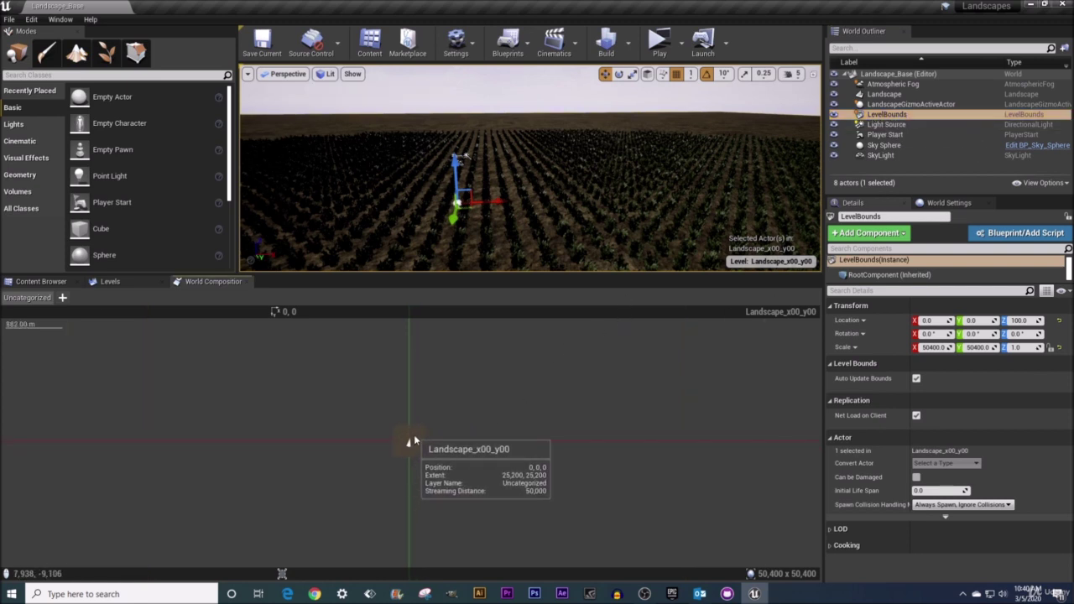
click(412, 438)
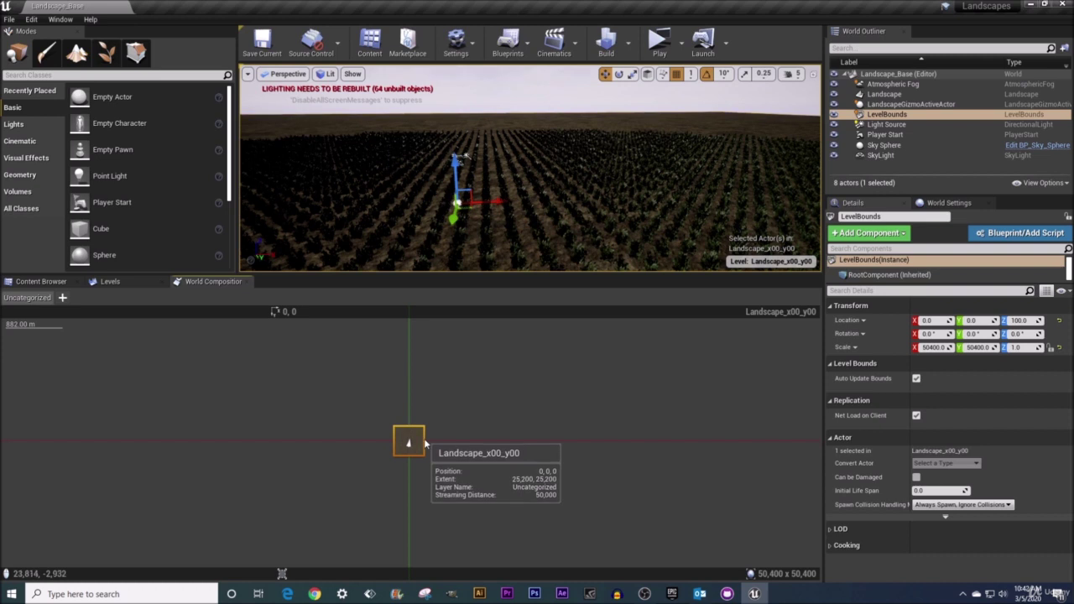
scroll(357, 401, down, 1)
scroll(357, 402, down, 4)
scroll(357, 402, down, 3)
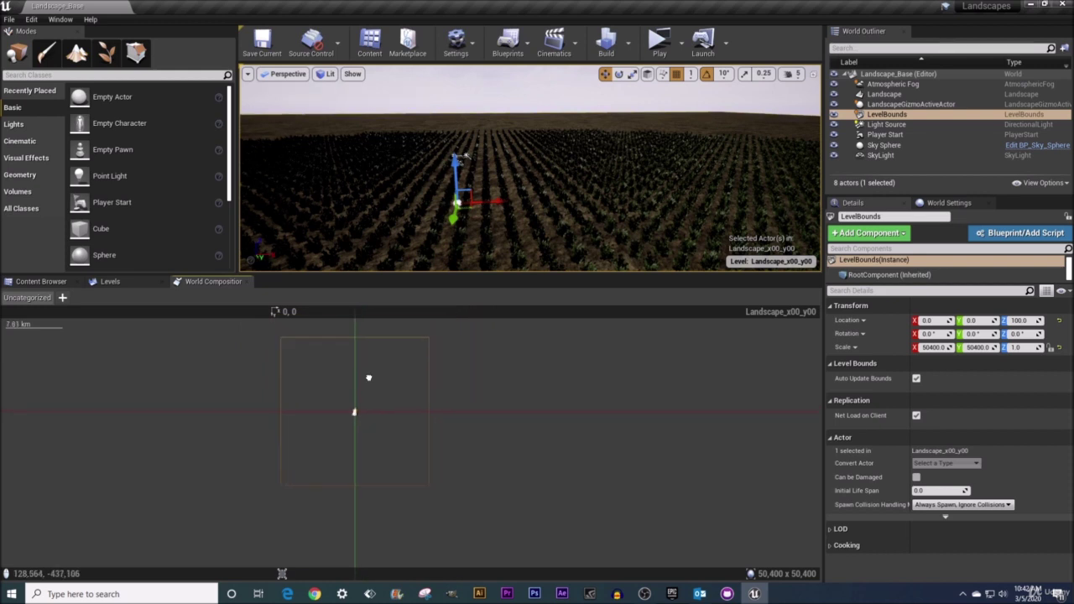
- Examine the world boundary against the map's scale indicator while zooming out to the 20 km scale
right_drag(363, 388, 331, 410)
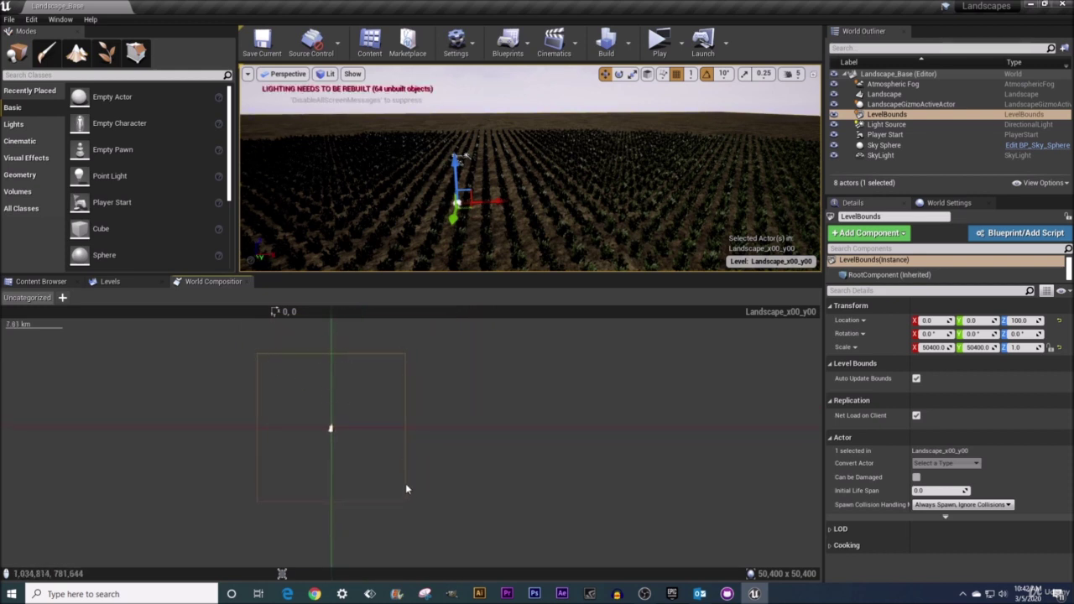
scroll(432, 366, down, 1)
right_drag(432, 365, 296, 375)
scroll(294, 373, down, 3)
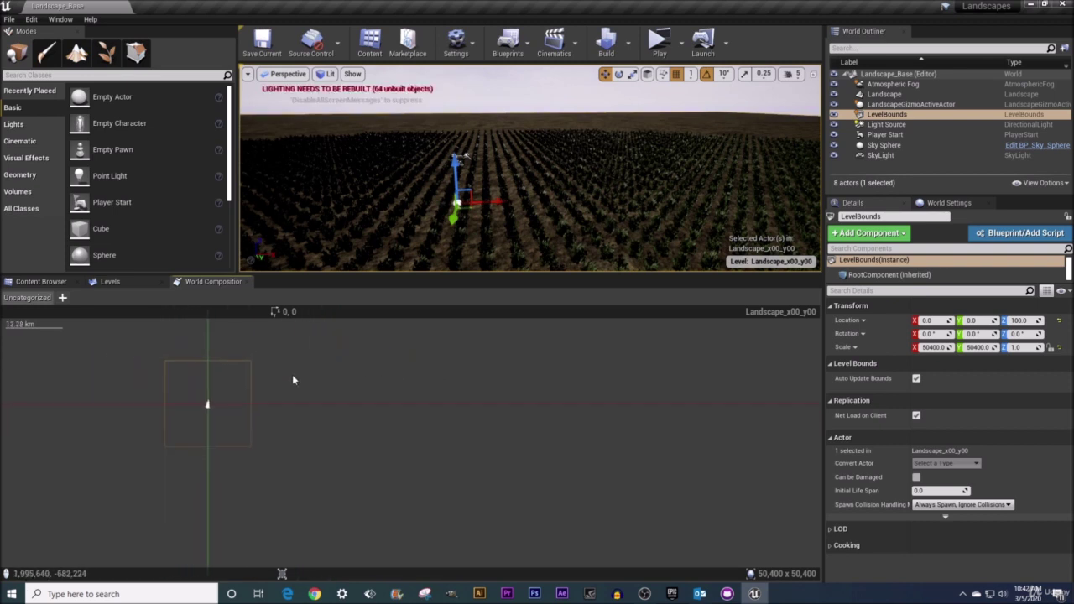
scroll(292, 379, down, 1)
right_drag(345, 369, 235, 365)
scroll(129, 370, down, 1)
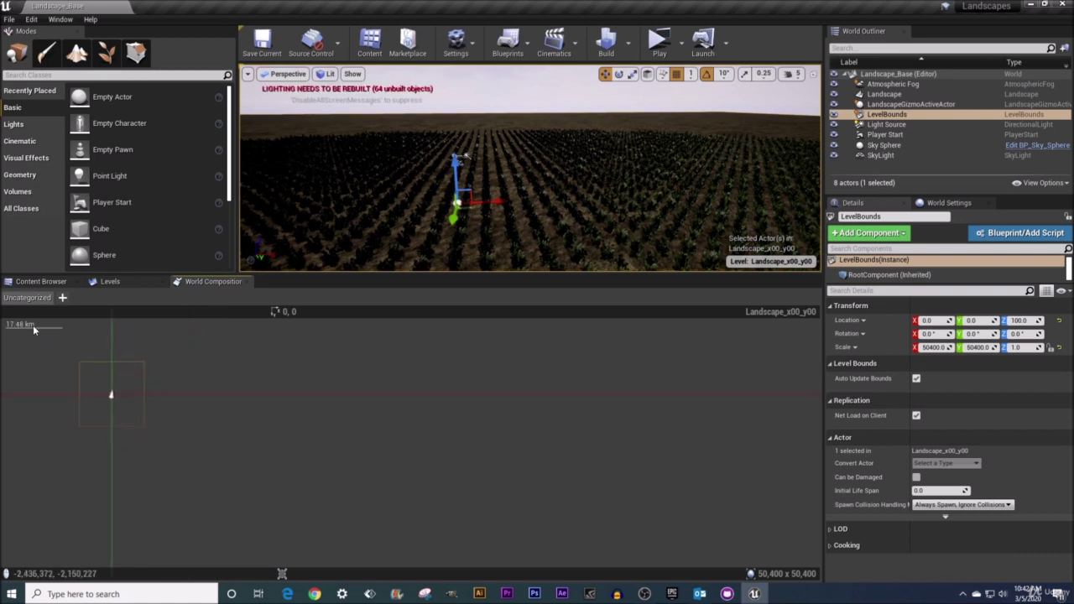
scroll(135, 354, down, 1)
right_drag(135, 354, 173, 361)
scroll(169, 365, down, 1)
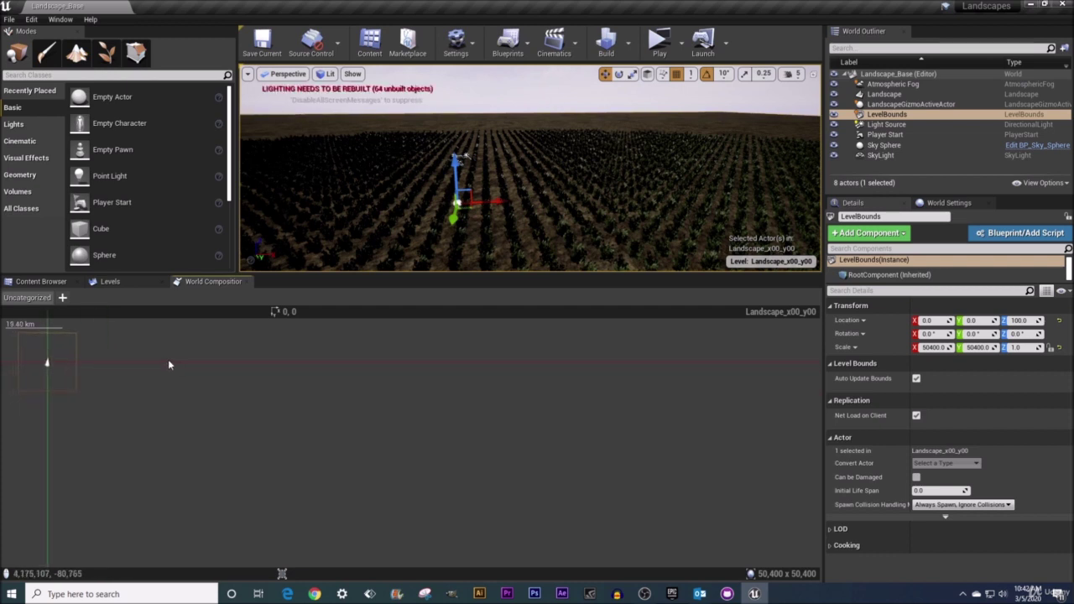
right_drag(168, 365, 152, 357)
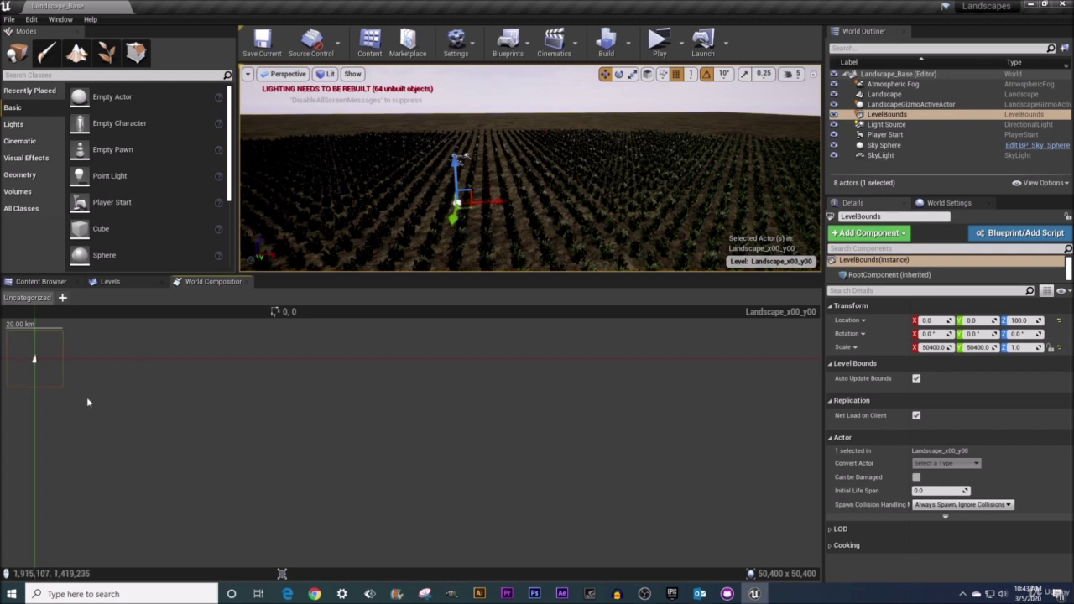
- Move the Landscape_x00_y00 tile away from the world origin to about X 245700, Y -81900
right_drag(48, 382, 366, 419)
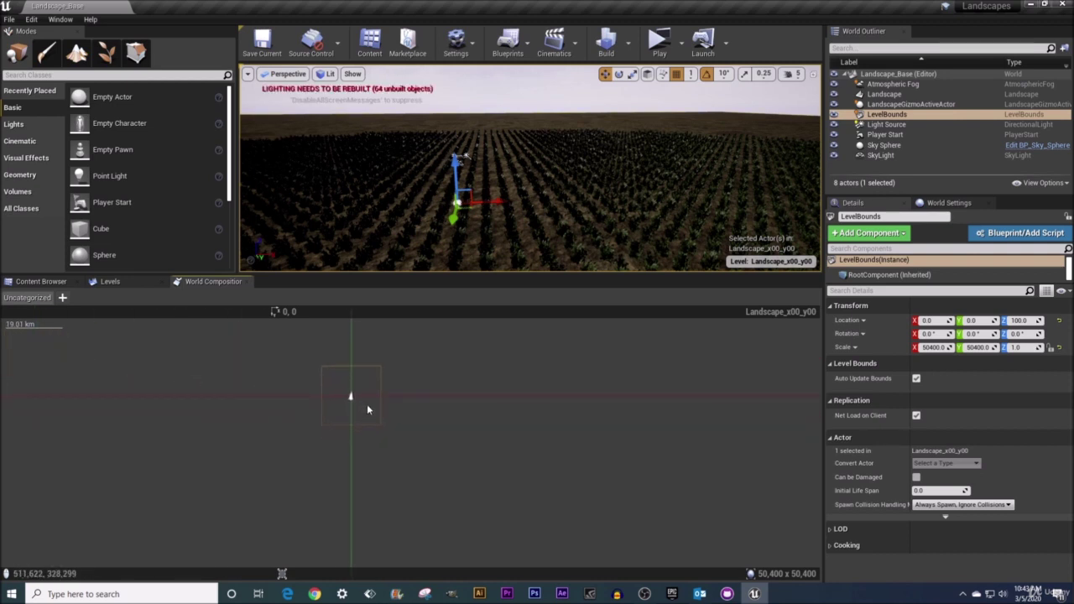
scroll(360, 419, up, 1)
scroll(360, 422, up, 3)
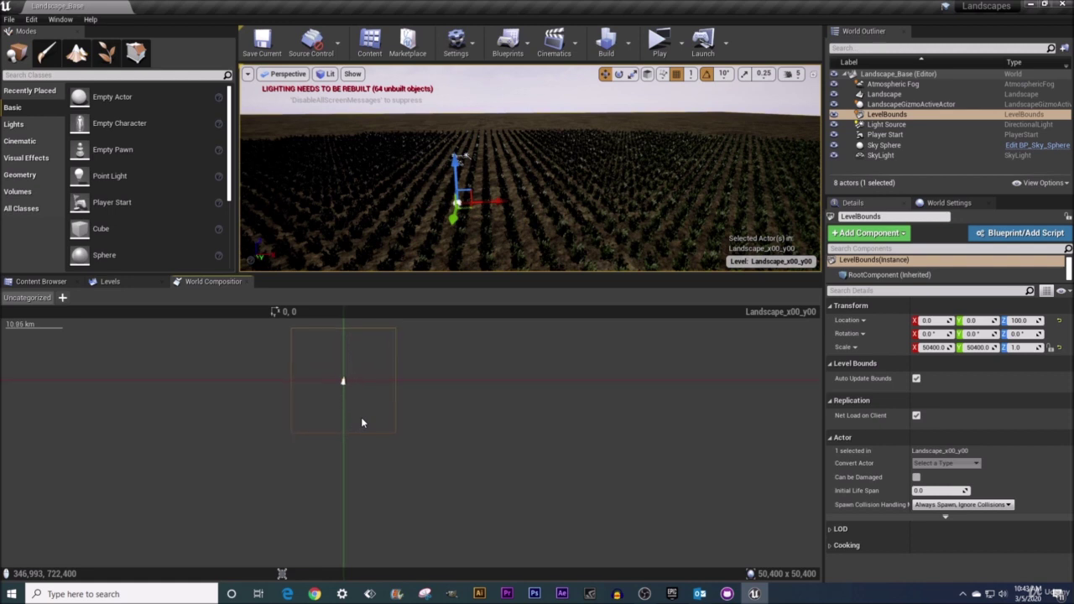
scroll(363, 422, up, 3)
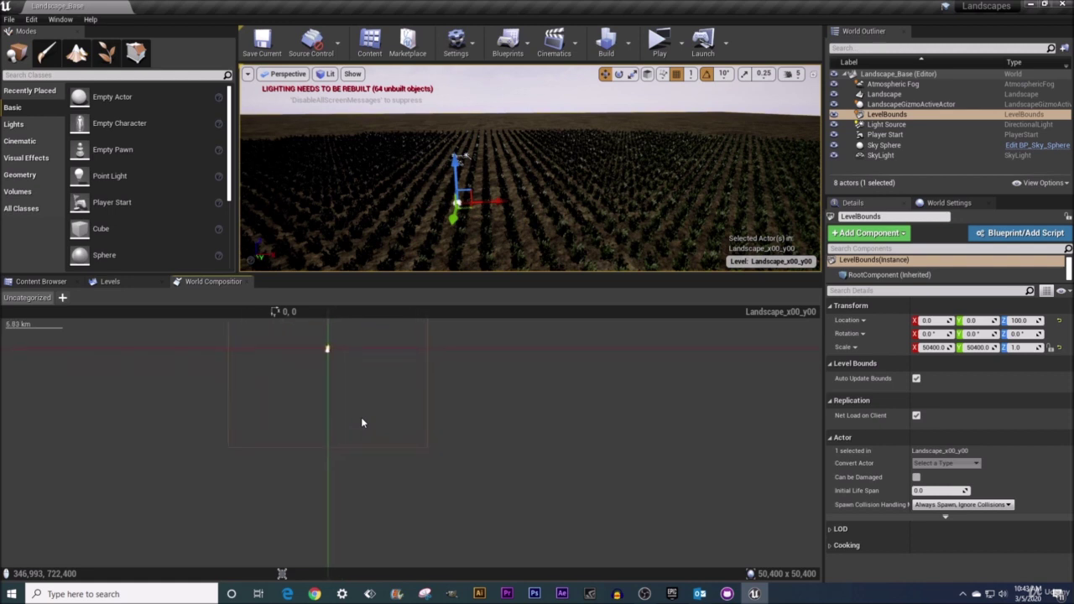
scroll(352, 344, up, 1)
right_drag(352, 344, 343, 428)
scroll(340, 416, up, 2)
scroll(340, 401, up, 4)
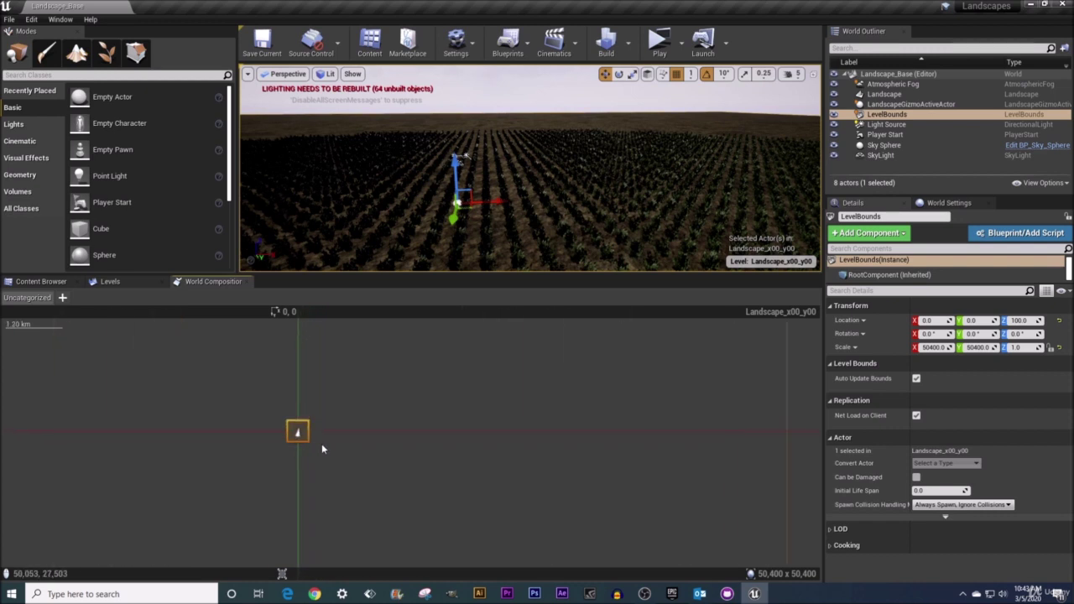
scroll(324, 449, up, 3)
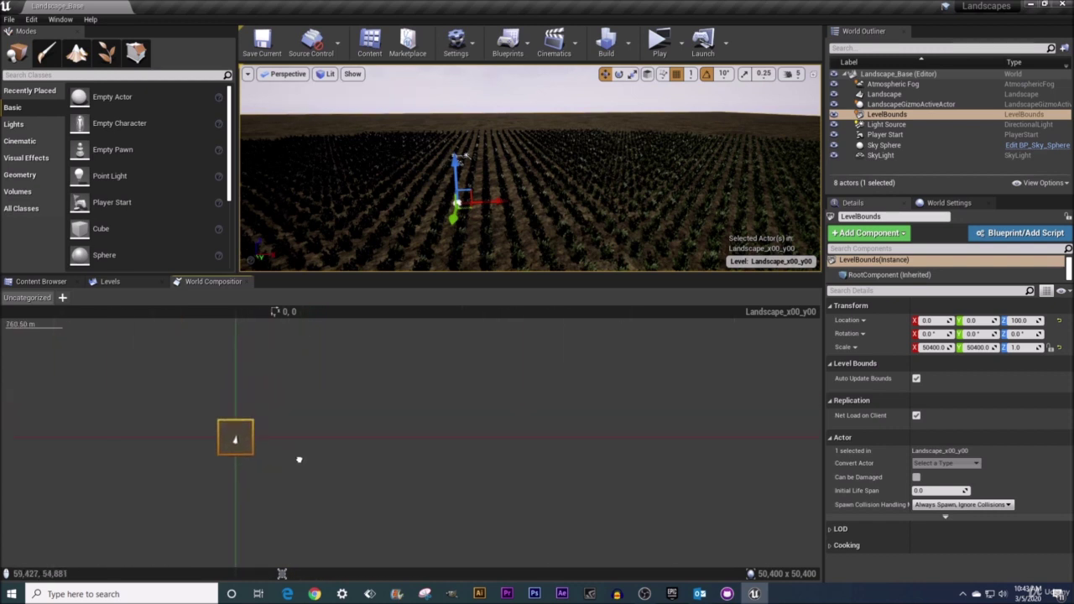
mouse_move(241, 433)
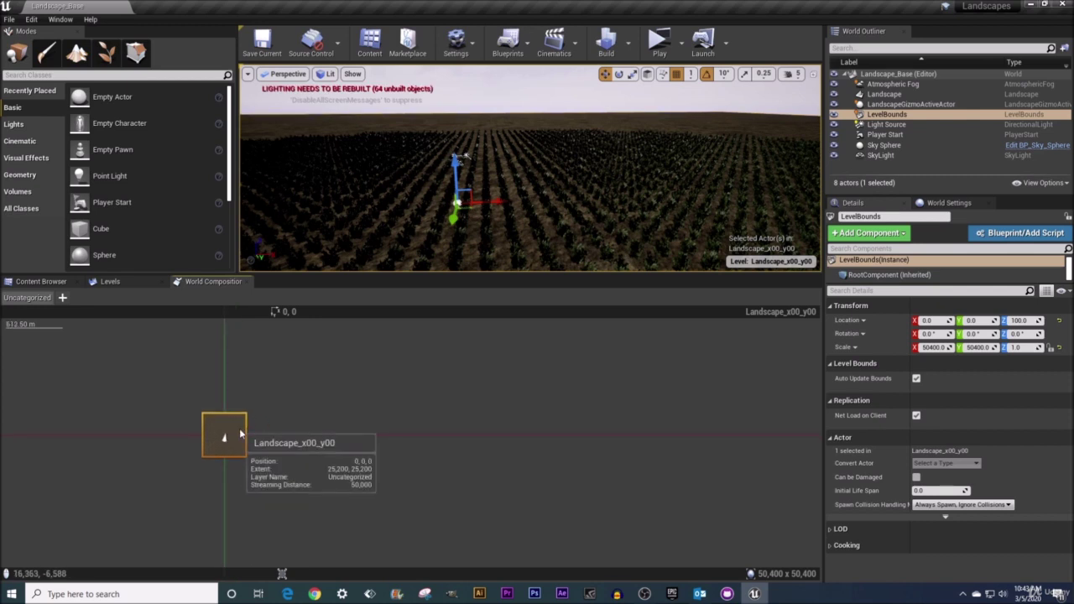
drag(241, 433, 461, 359)
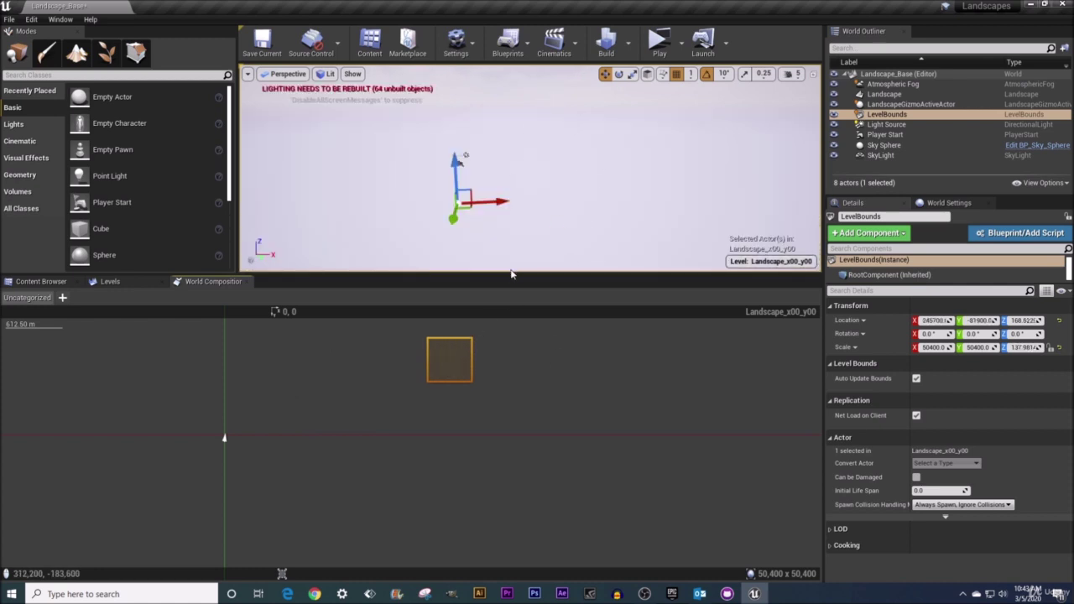
- Enlarge the perspective viewport and reset the level position of the Landscape_x00_y00 tile
drag(512, 275, 514, 368)
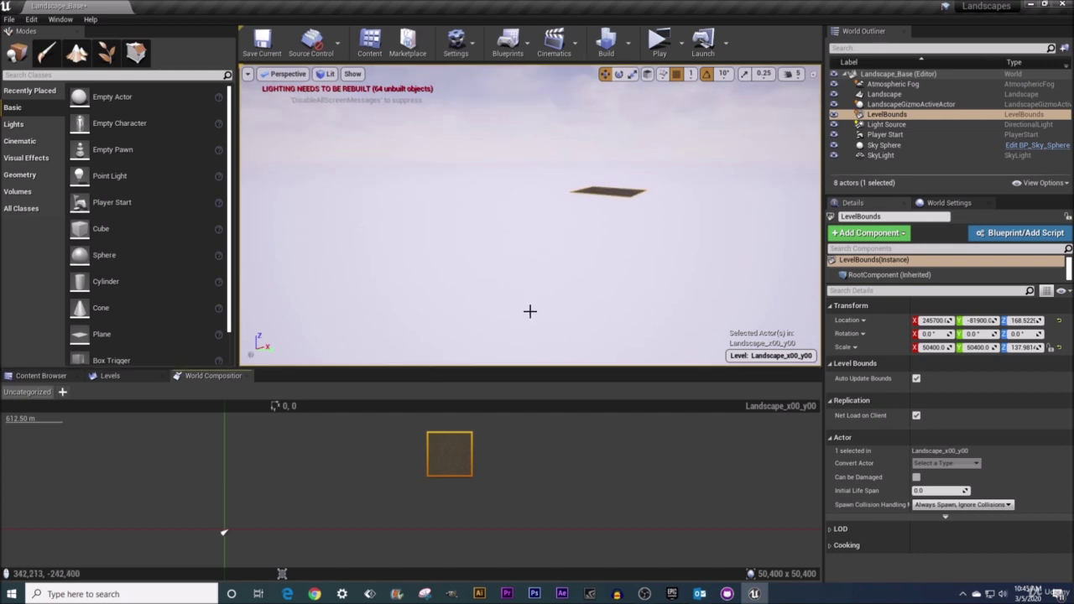
right_click(441, 463)
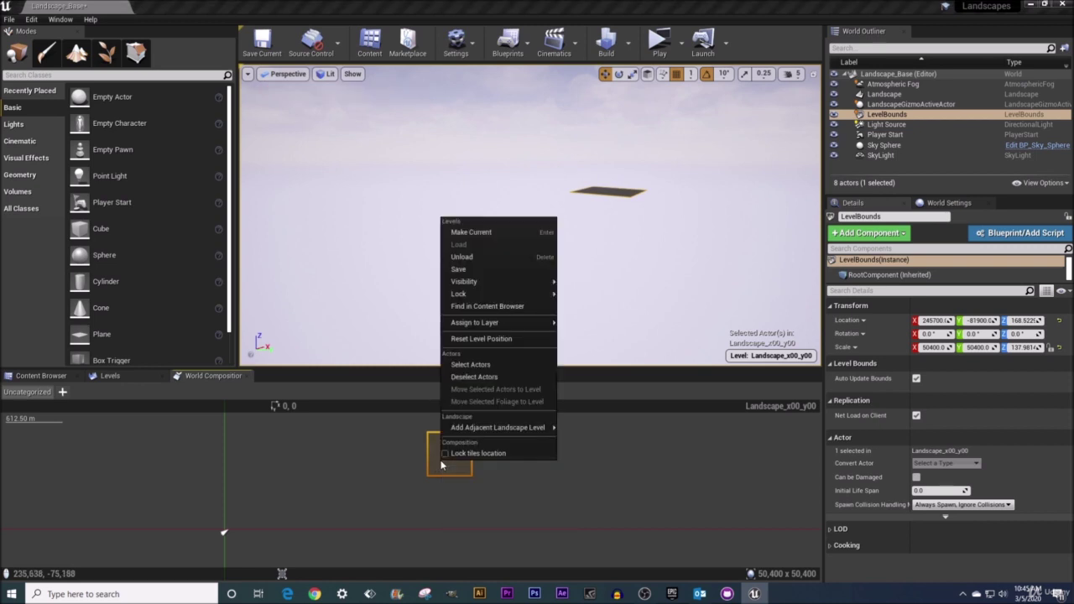
click(480, 341)
mouse_move(225, 532)
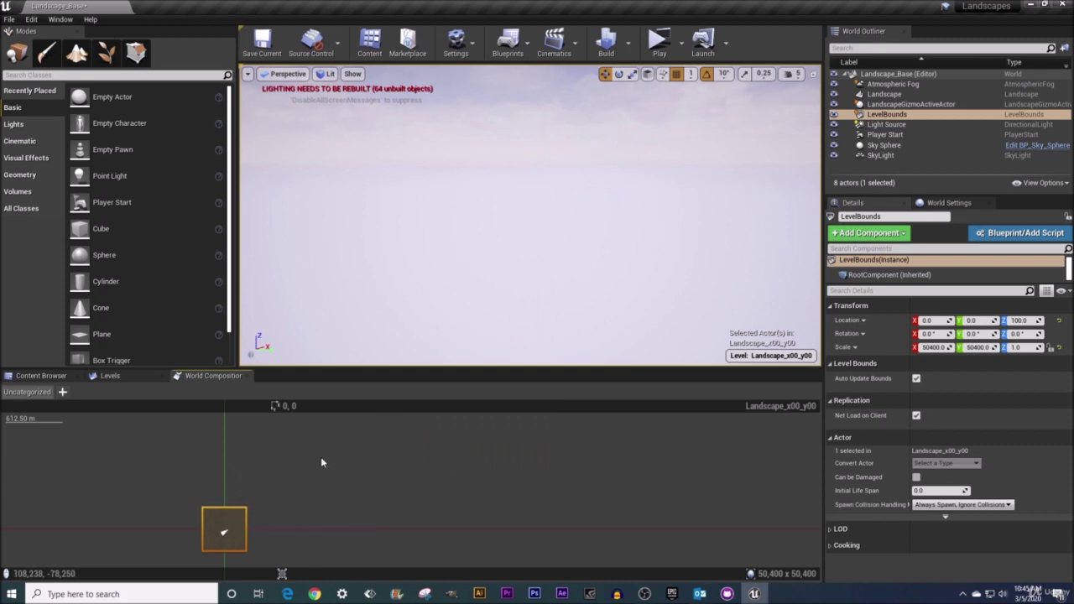
- Move the Landscape_x00_y00 tile out past the world boundary on the negative X side
scroll(308, 474, down, 2)
scroll(307, 474, down, 3)
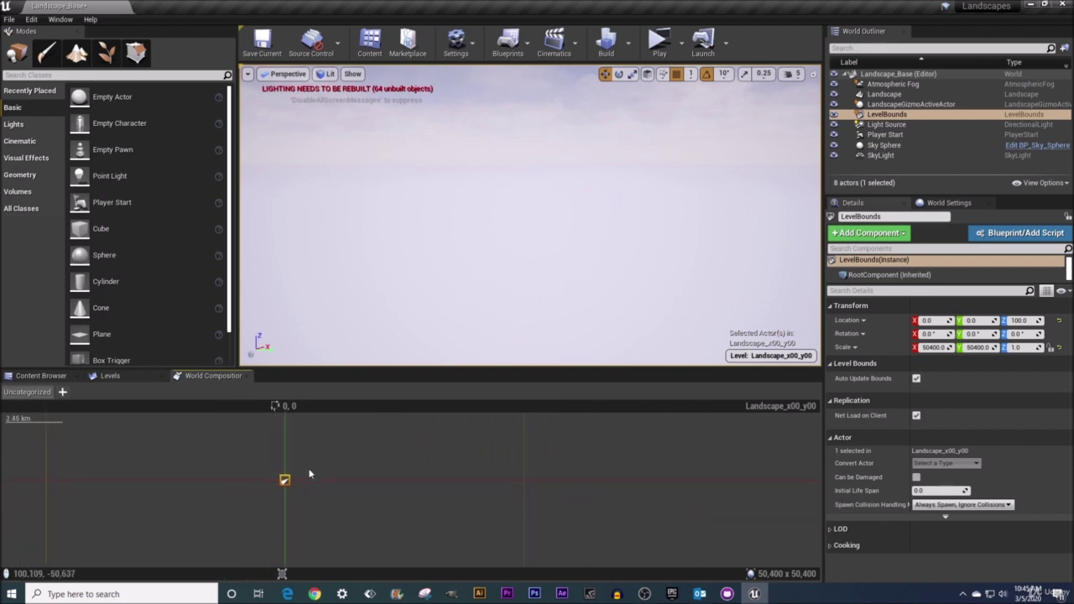
scroll(311, 473, down, 1)
right_drag(311, 473, 380, 502)
mouse_move(382, 502)
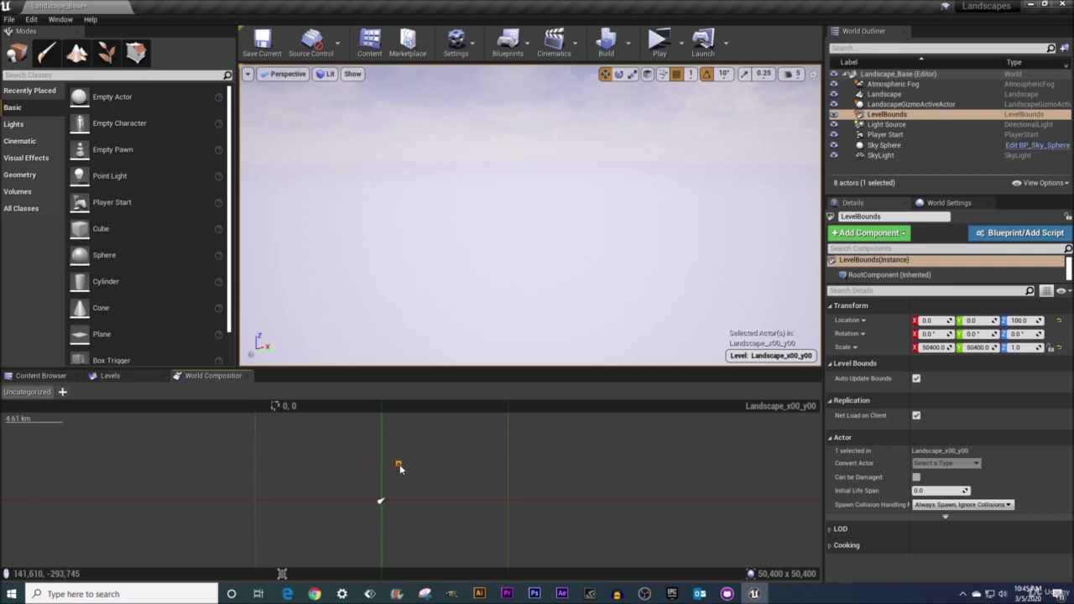
drag(402, 468, 372, 468)
drag(252, 436, 255, 426)
drag(258, 482, 242, 459)
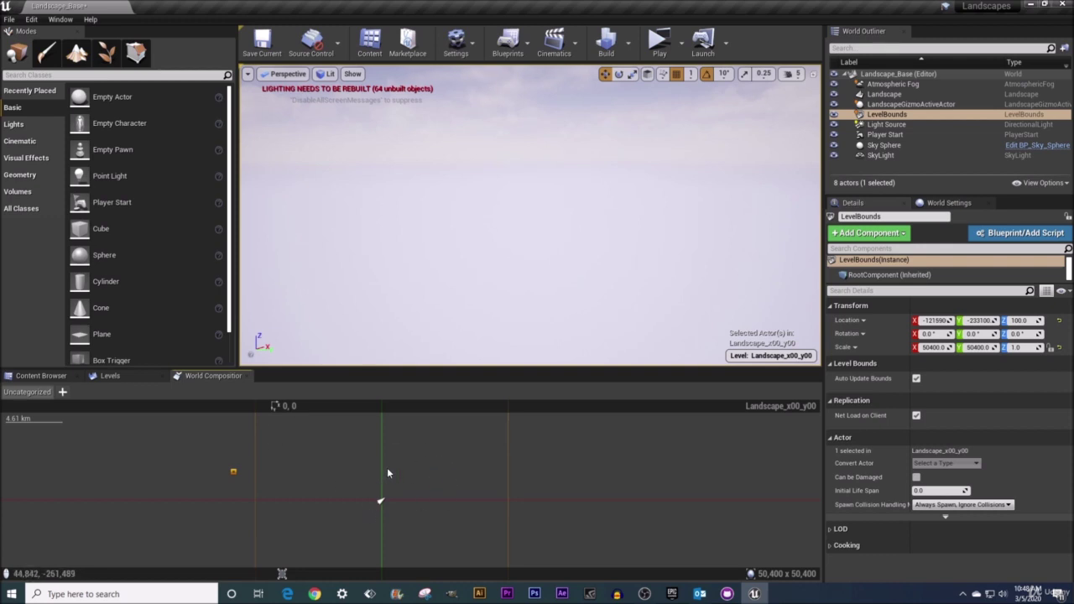
- Reset the level position of the Landscape_x00_y00 tile lying outside the world boundary
scroll(382, 480, up, 4)
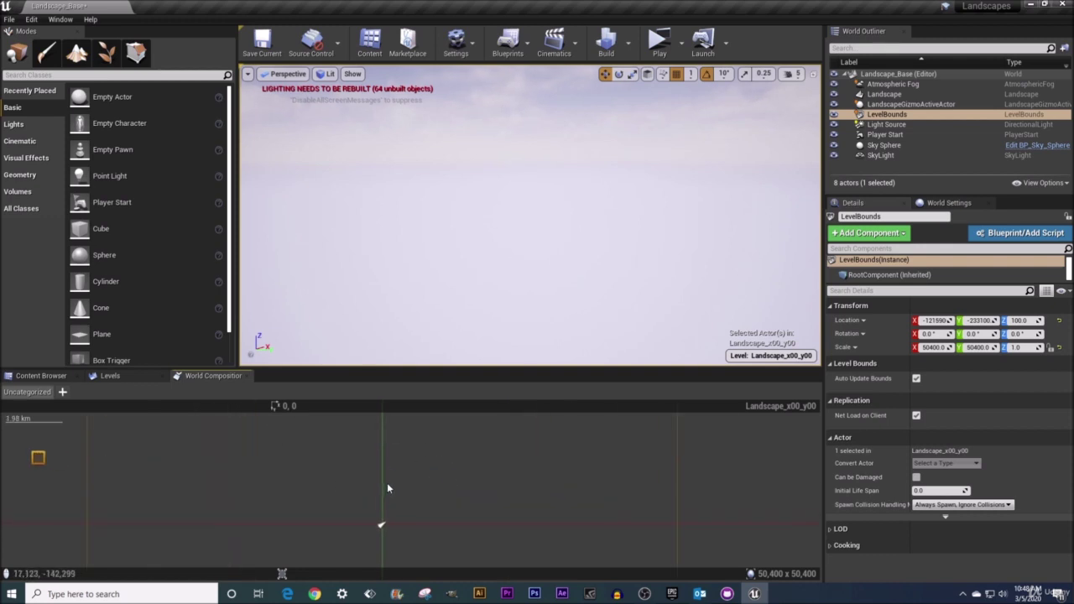
scroll(388, 485, up, 2)
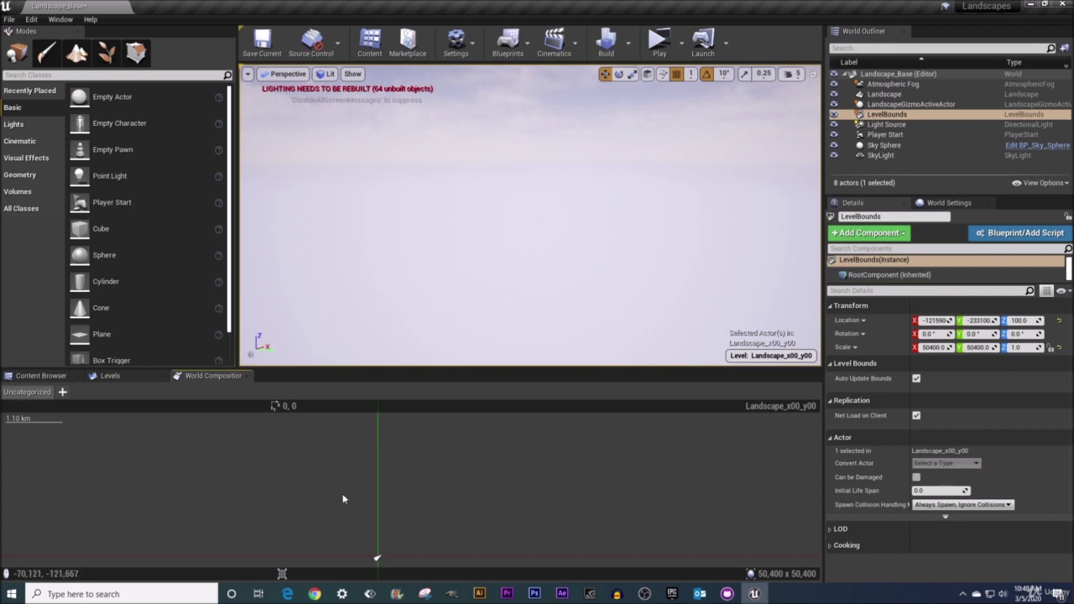
scroll(342, 499, down, 3)
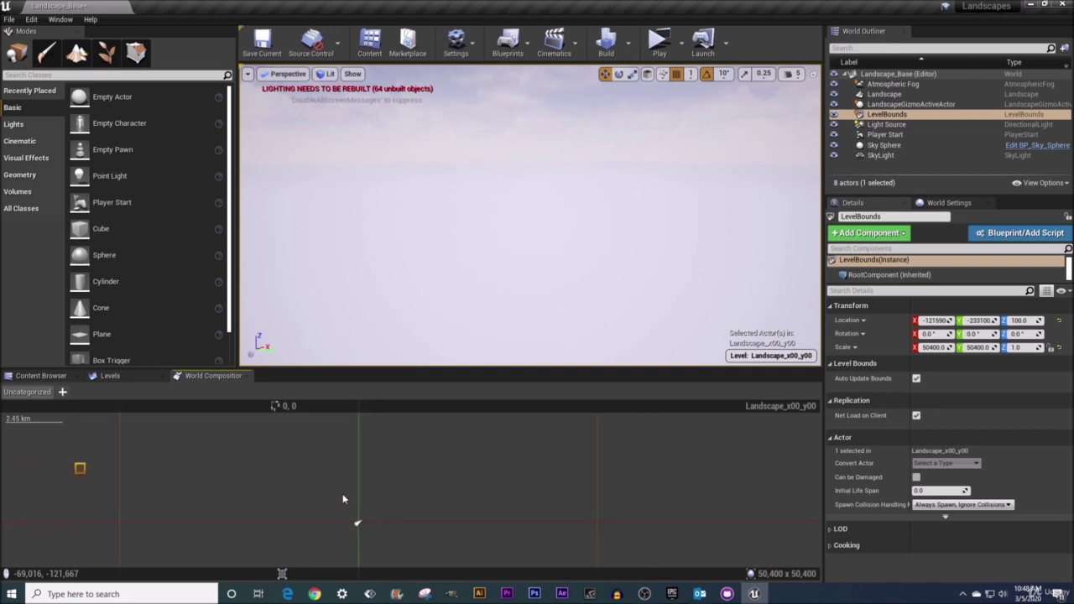
right_click(81, 470)
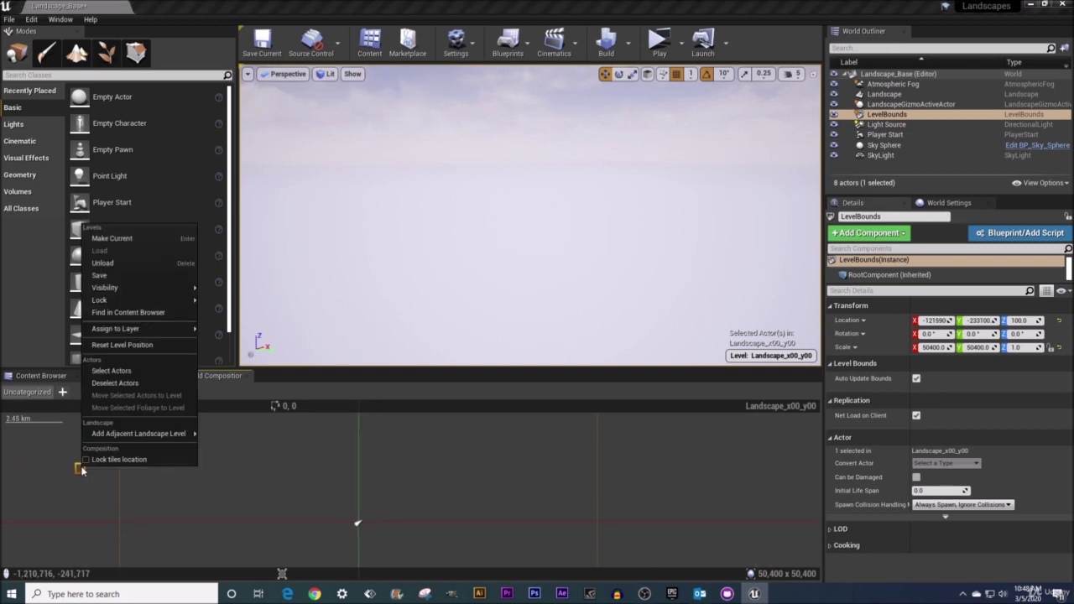
click(140, 344)
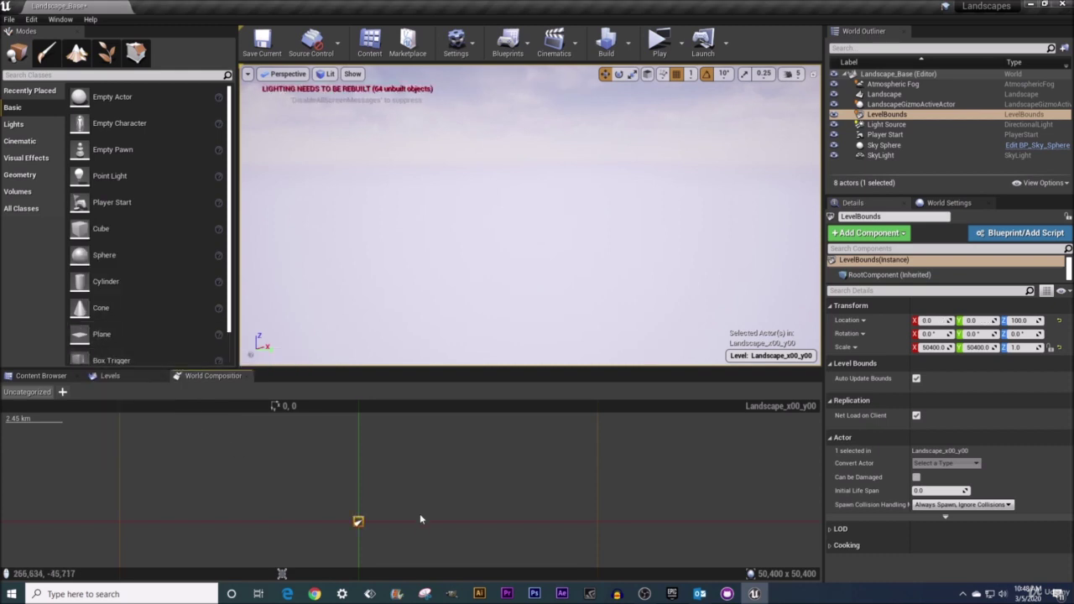
- Enable Lock tiles location for the composition and reselect the Landscape_x00_y00 tile
scroll(368, 499, up, 2)
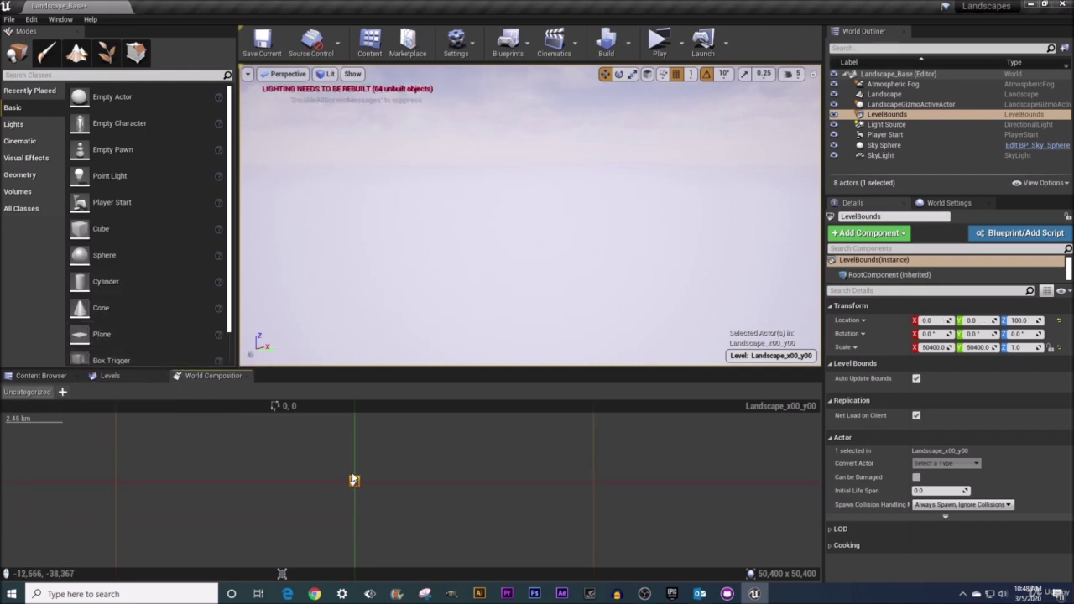
scroll(361, 493, up, 2)
right_click(350, 479)
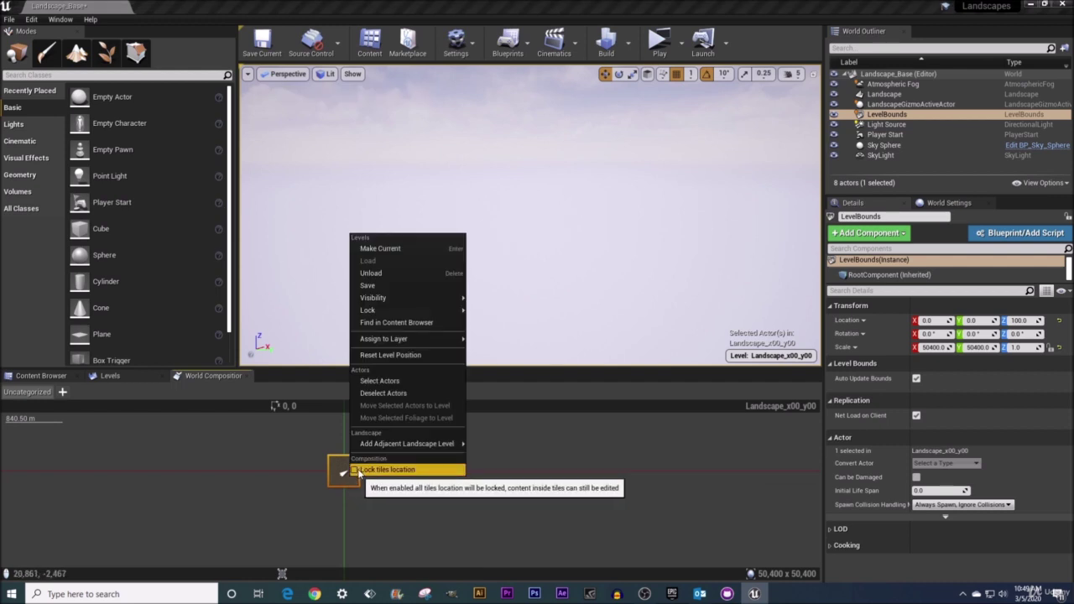
click(354, 469)
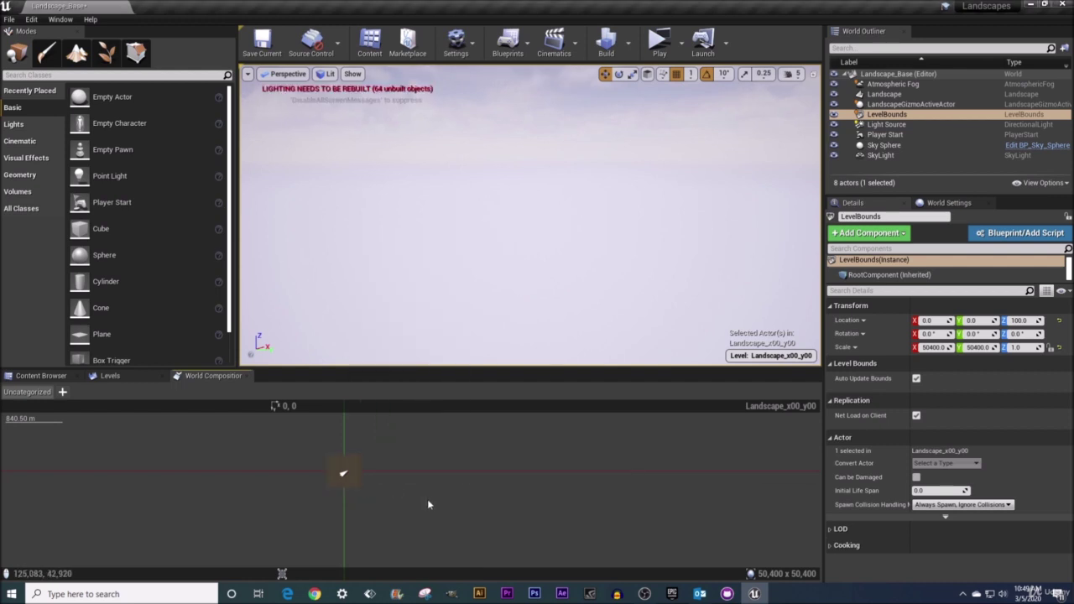
click(353, 467)
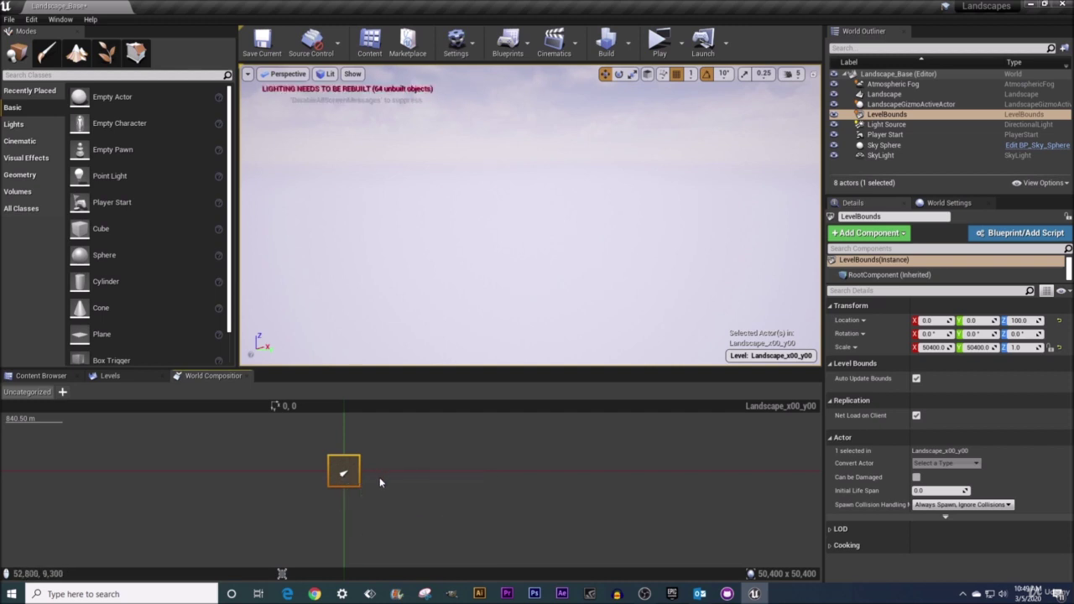
scroll(381, 476, down, 1)
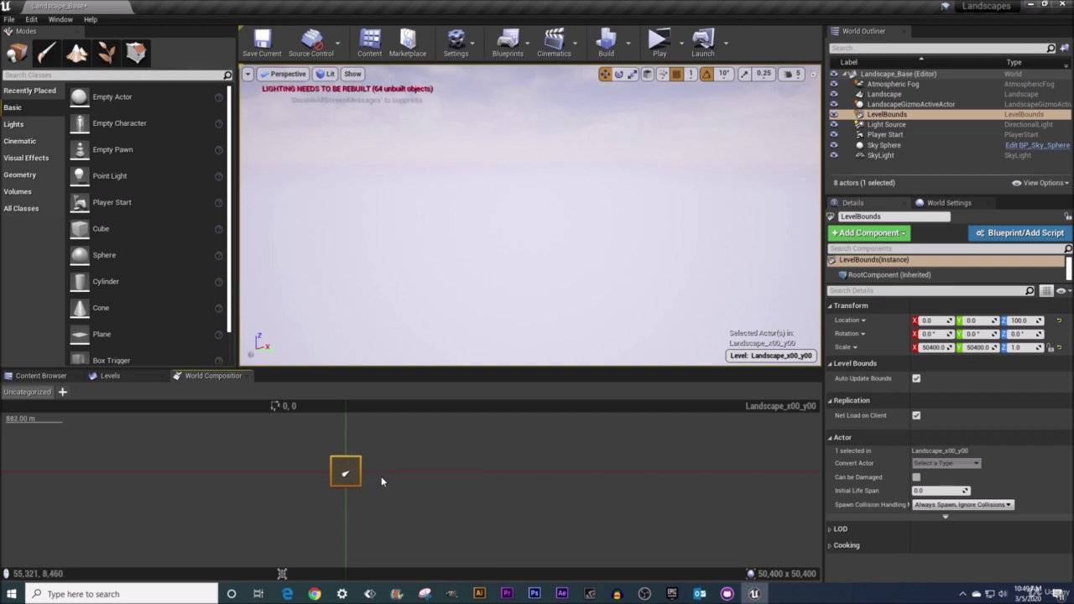